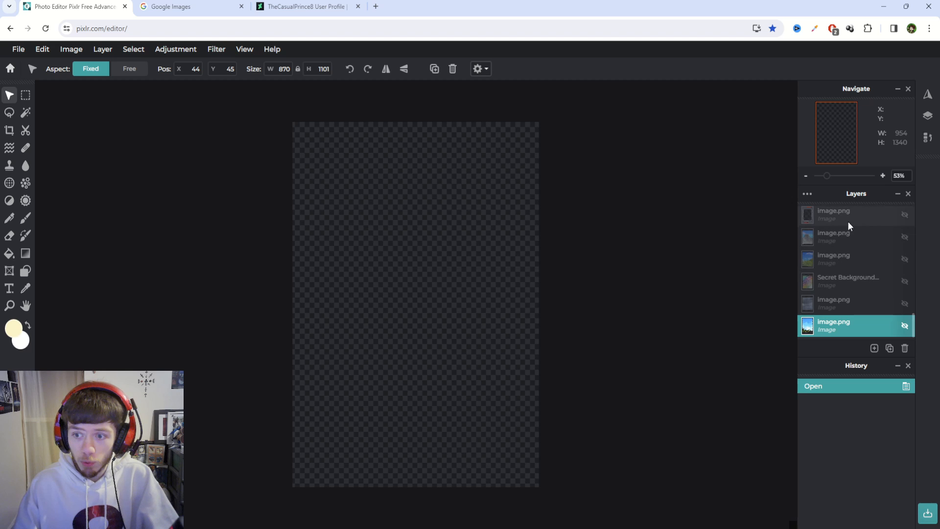
Step: Show the grey card frame layer with red emblems that sits just above the background layers
{"action": "scroll", "coordinate": [852, 306], "scroll_direction": "up", "scroll_amount": 5}
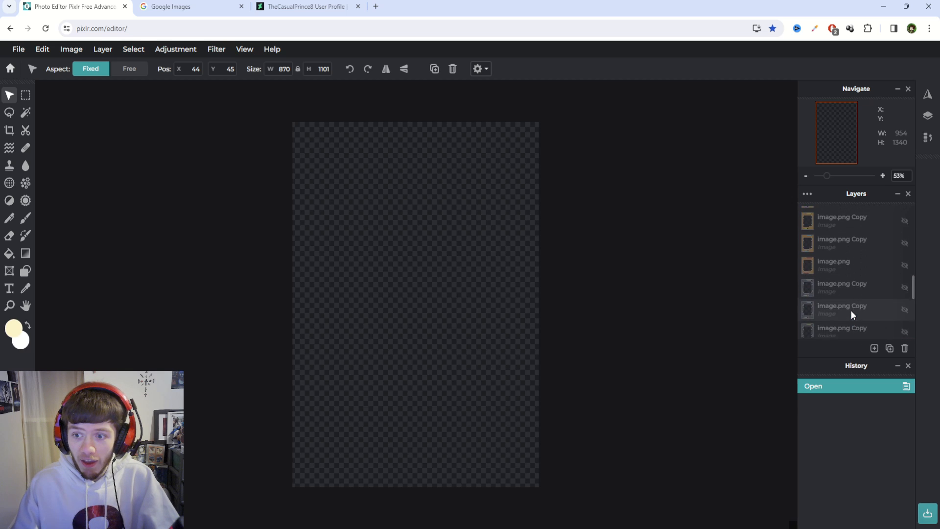
{"action": "scroll", "coordinate": [850, 310], "scroll_direction": "up", "scroll_amount": 5}
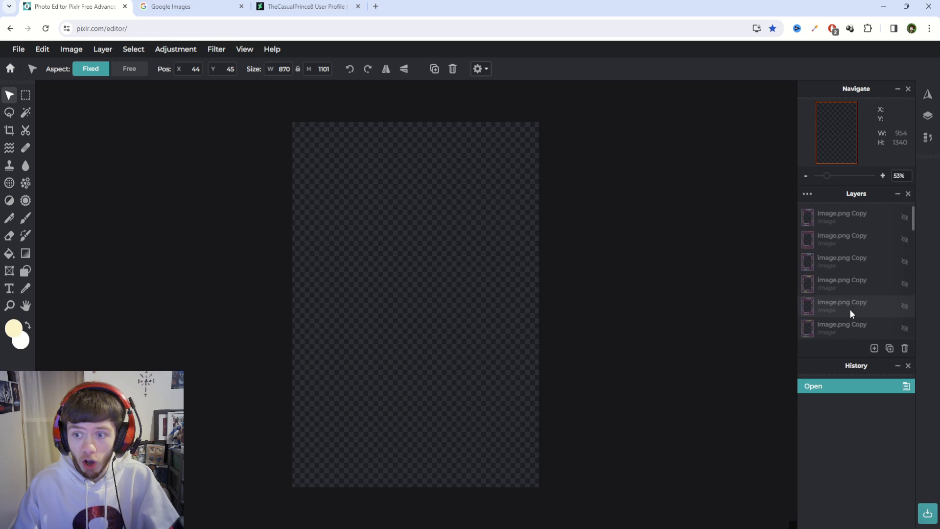
{"action": "scroll", "coordinate": [847, 299], "scroll_direction": "down", "scroll_amount": 10}
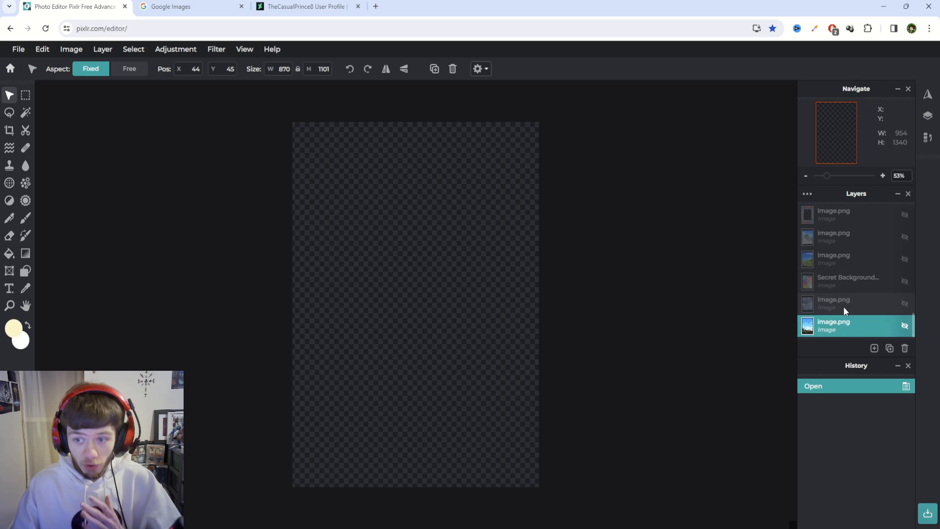
{"action": "scroll", "coordinate": [844, 306], "scroll_direction": "up", "scroll_amount": 1}
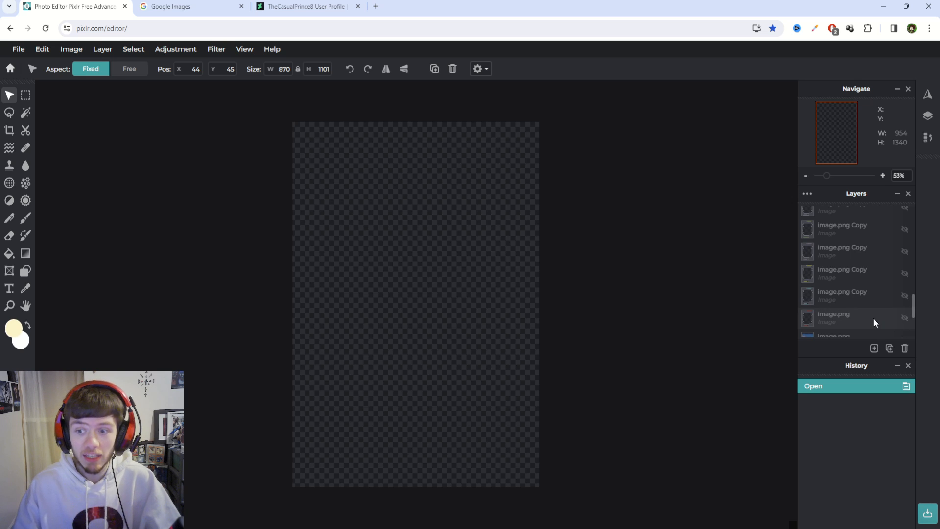
{"action": "left_click", "coordinate": [905, 318]}
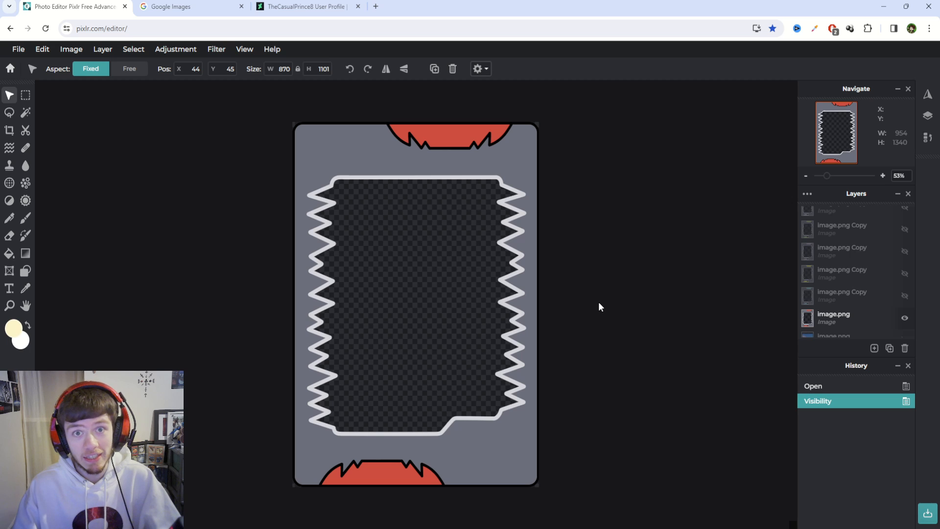
{"action": "left_click", "coordinate": [662, 320]}
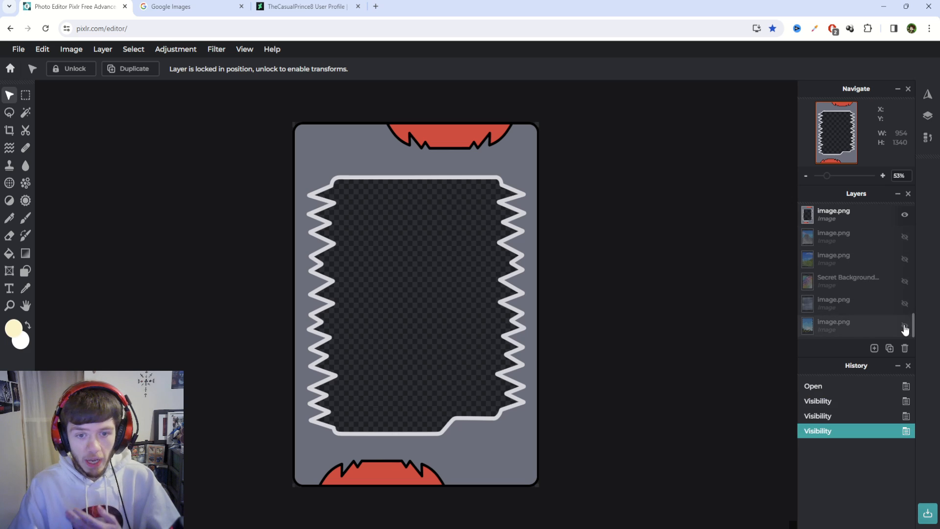
Step: Preview the sky-with-trees and storm-cloud background layers behind the card frame one at a time, hiding each again
{"action": "left_click", "coordinate": [905, 326]}
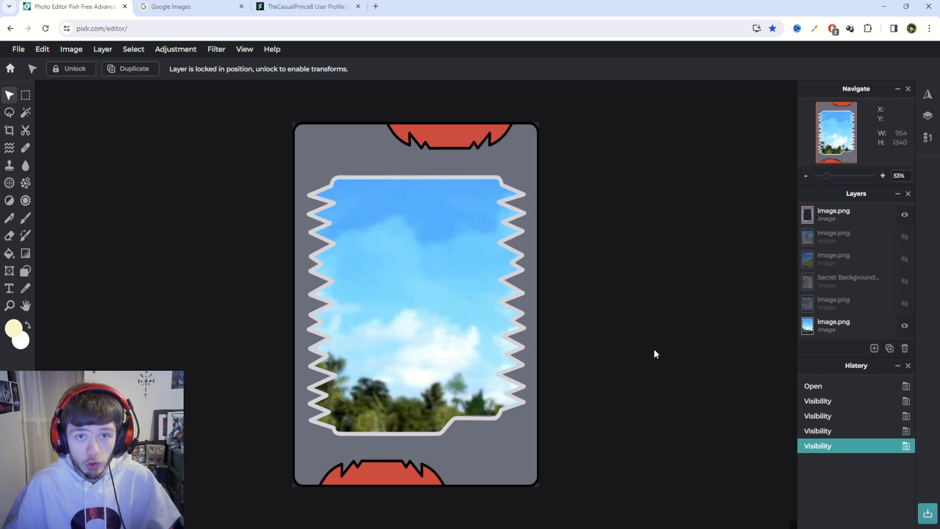
{"action": "left_click", "coordinate": [905, 326]}
{"action": "left_click", "coordinate": [905, 303]}
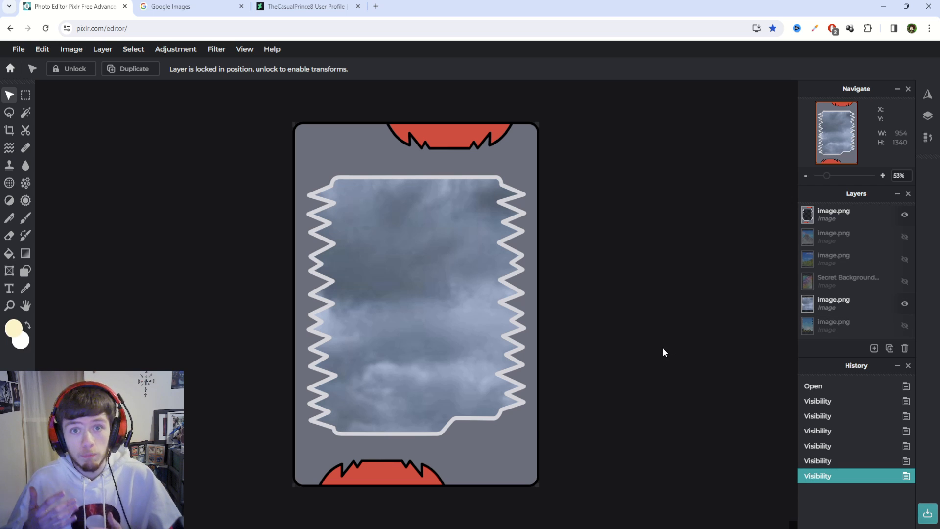
{"action": "left_click", "coordinate": [905, 304]}
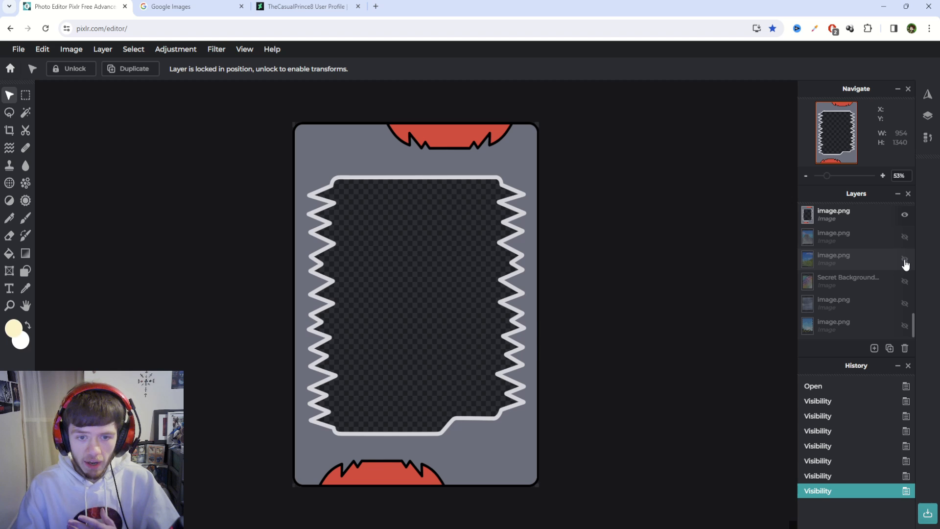
Step: Preview the grassy field and rocky mountain background layers inside the card frame, hiding each again
{"action": "left_click", "coordinate": [905, 260]}
{"action": "left_click", "coordinate": [906, 259]}
{"action": "left_click", "coordinate": [905, 238]}
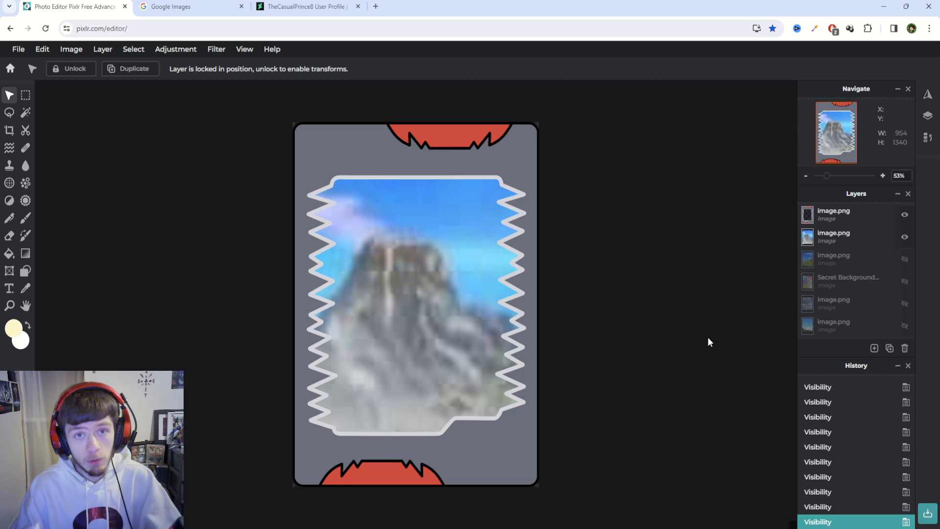
{"action": "scroll", "coordinate": [664, 316], "scroll_direction": "down", "scroll_amount": 5}
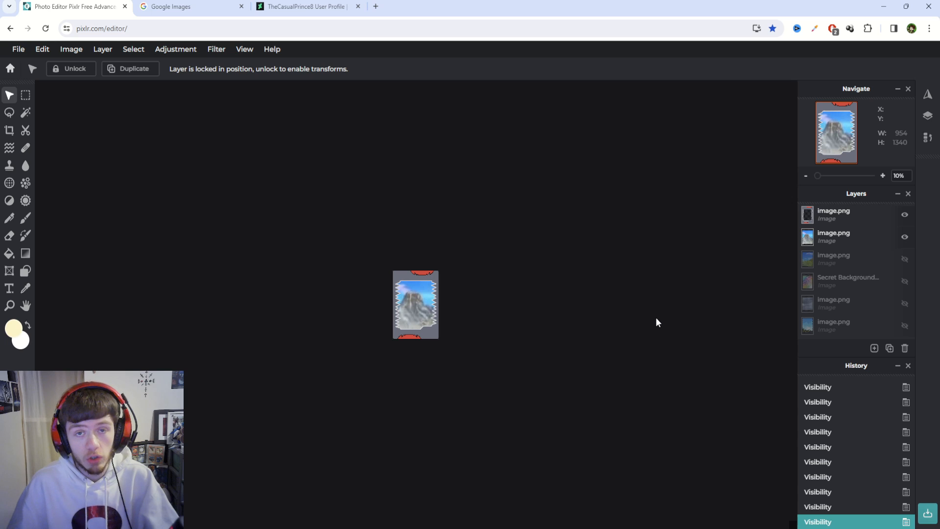
{"action": "scroll", "coordinate": [715, 289], "scroll_direction": "up", "scroll_amount": 5}
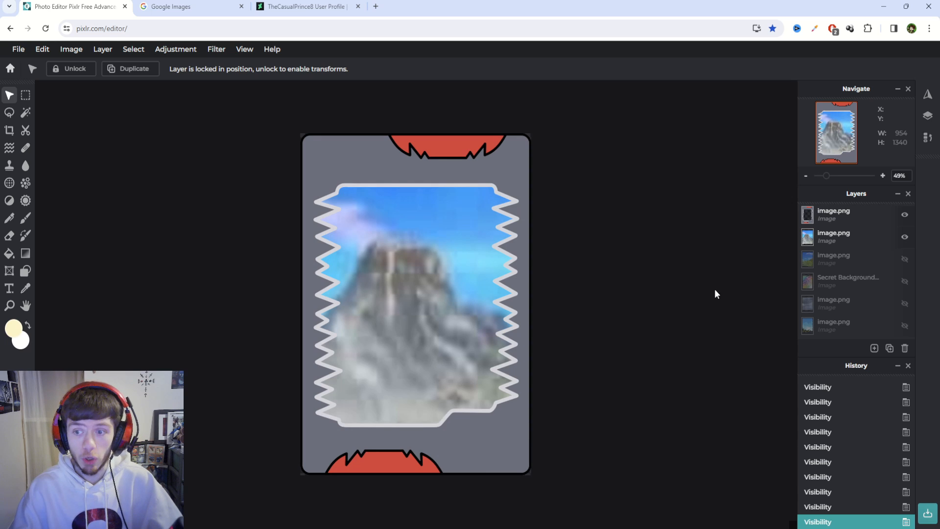
{"action": "left_click", "coordinate": [905, 237]}
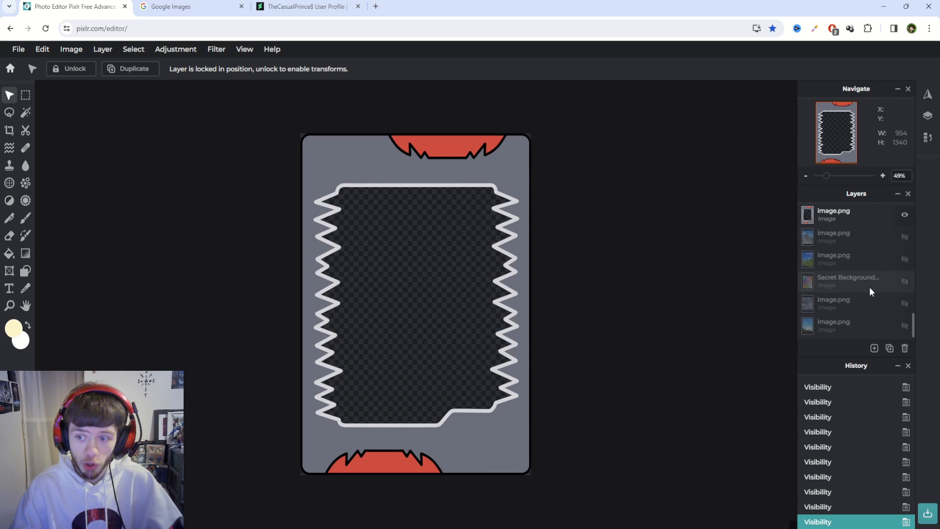
Step: Preview and hide the Secret Background layer, and show the grassy field background inside the frame
{"action": "left_click", "coordinate": [906, 282]}
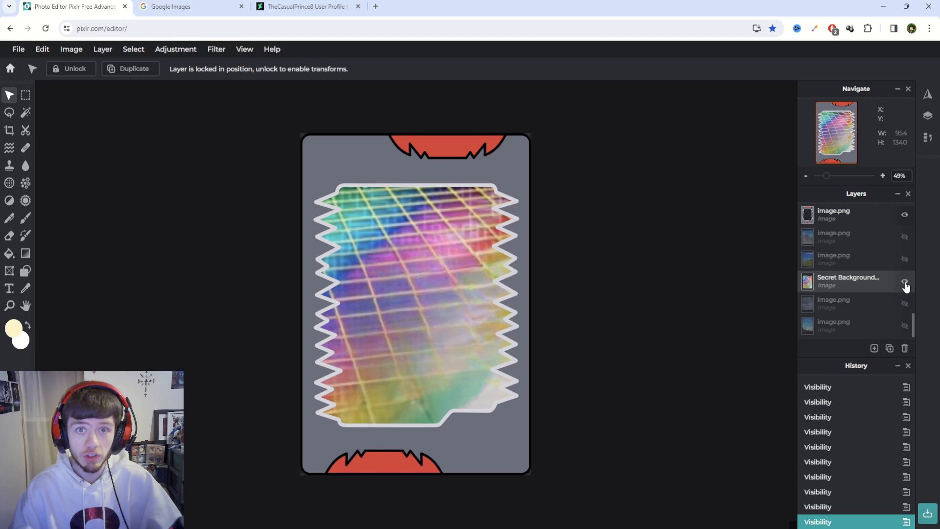
{"action": "left_click", "coordinate": [905, 282]}
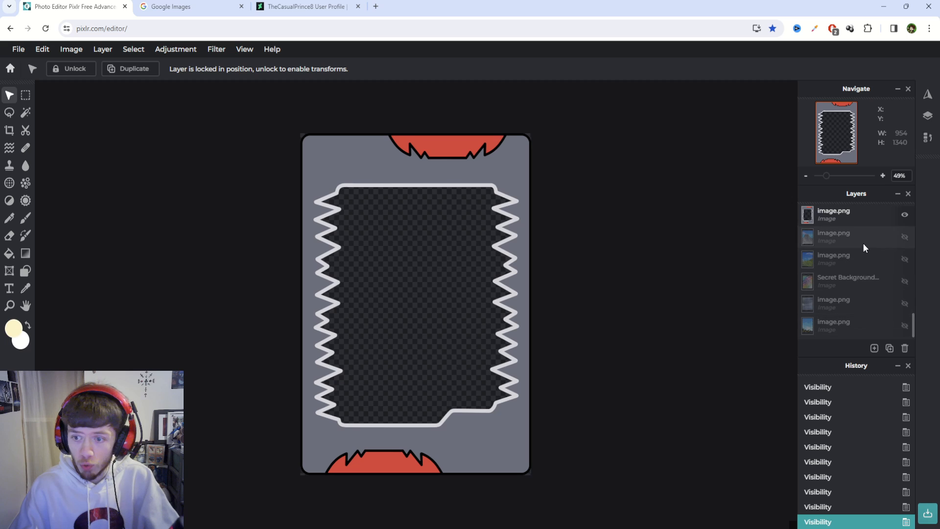
{"action": "left_click", "coordinate": [905, 260]}
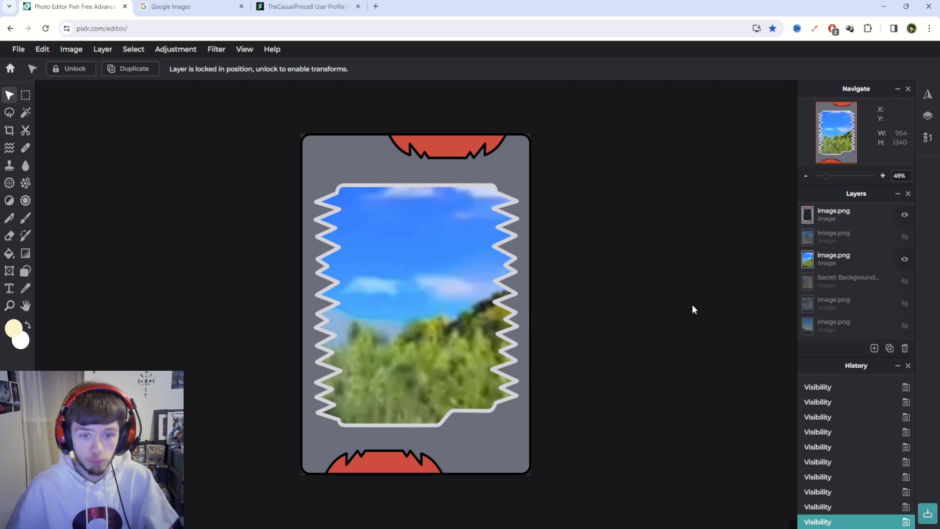
Step: Switch to Google Images and search for "dinosaur king dinosaurs"
{"action": "left_click", "coordinate": [171, 6]}
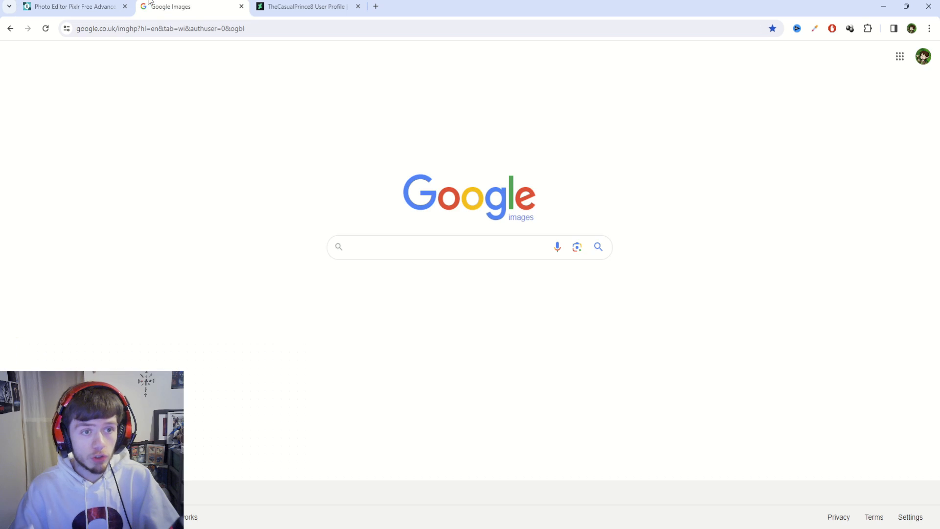
{"action": "left_click", "coordinate": [385, 250]}
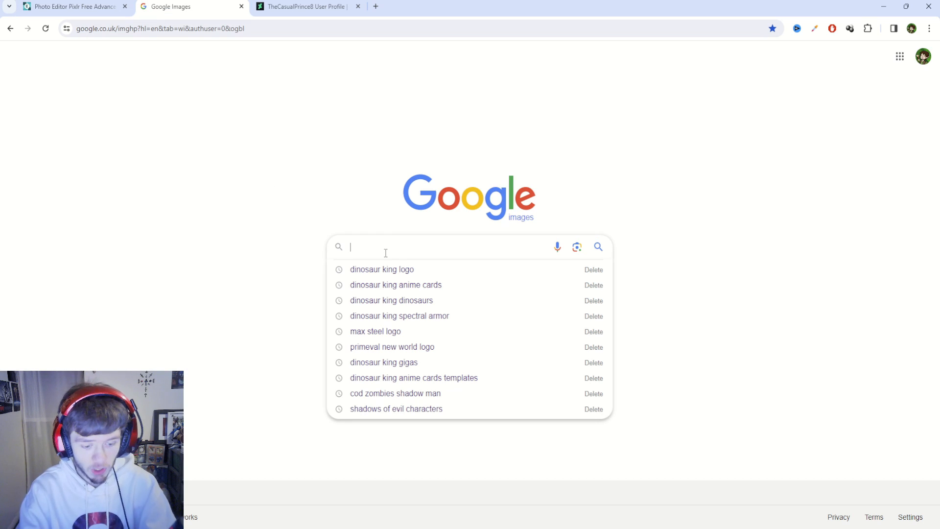
{"action": "key", "text": "Down"}
{"action": "key", "text": "Down"}
{"action": "key", "text": "Down"}
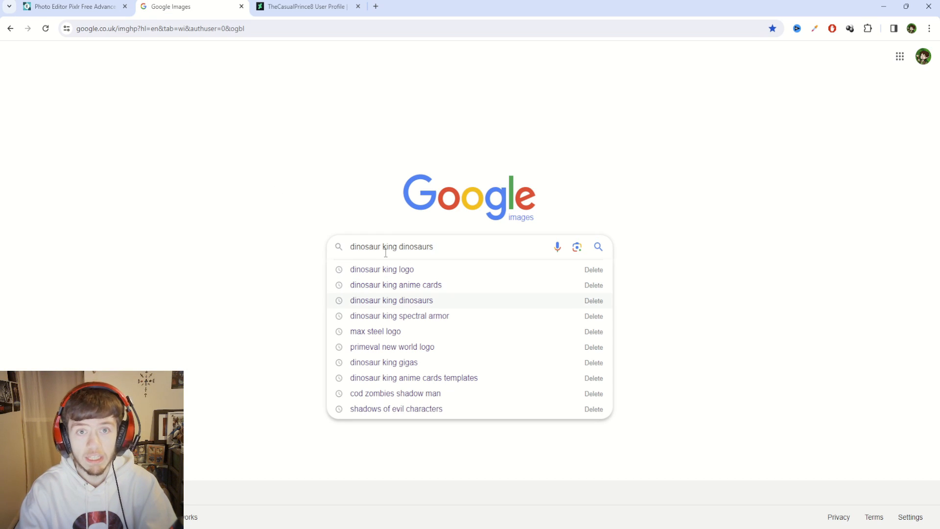
{"action": "key", "text": "Return"}
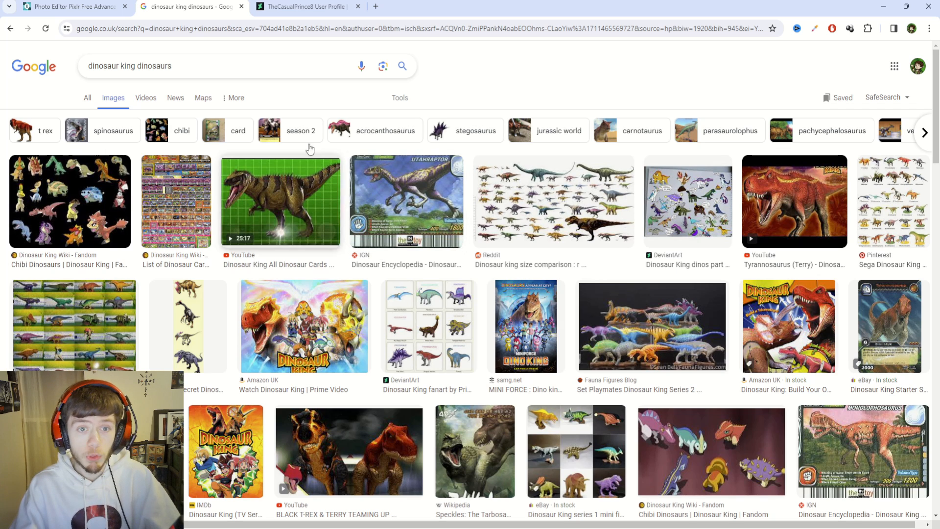
Step: Filter the image results by colour to Transparent
{"action": "left_click", "coordinate": [400, 97]}
{"action": "left_click", "coordinate": [116, 116]}
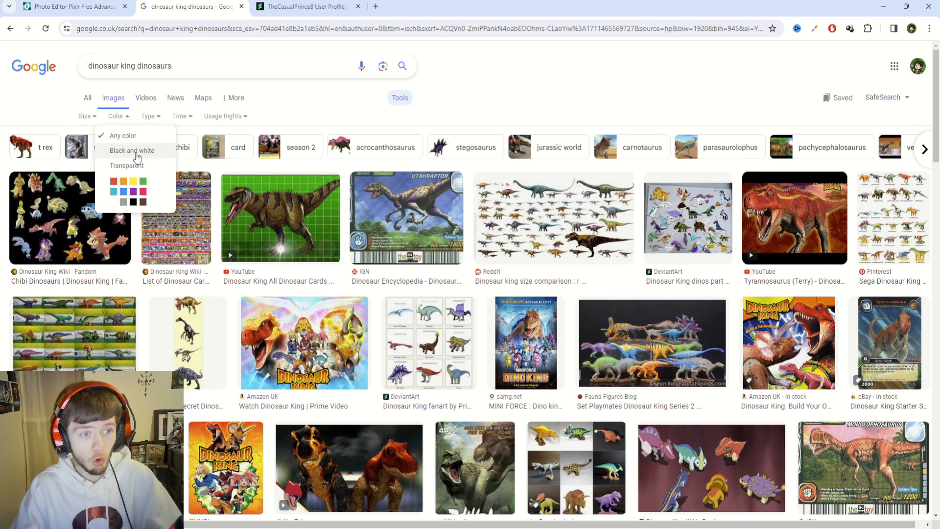
{"action": "left_click", "coordinate": [141, 166]}
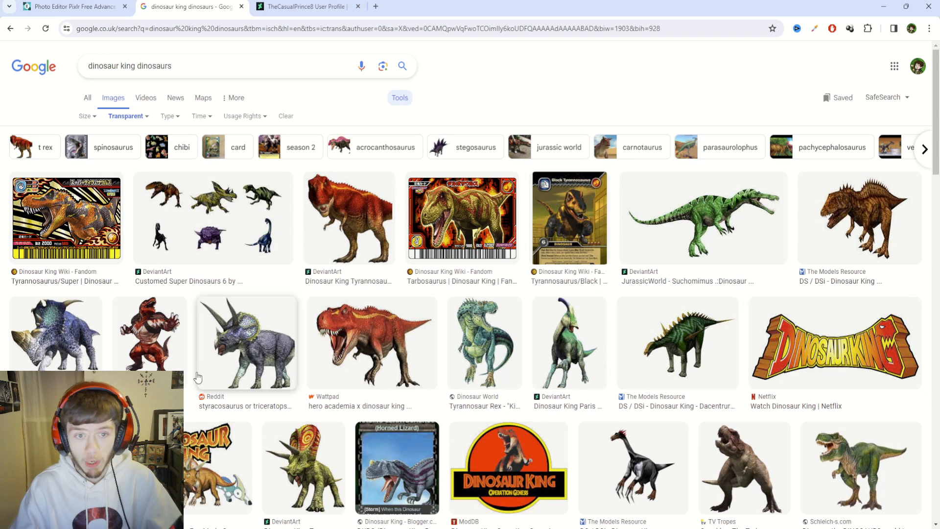
Step: Look through the Dinosaur King Renders on the open DeviantArt profile and return to the image results
{"action": "left_click", "coordinate": [301, 6]}
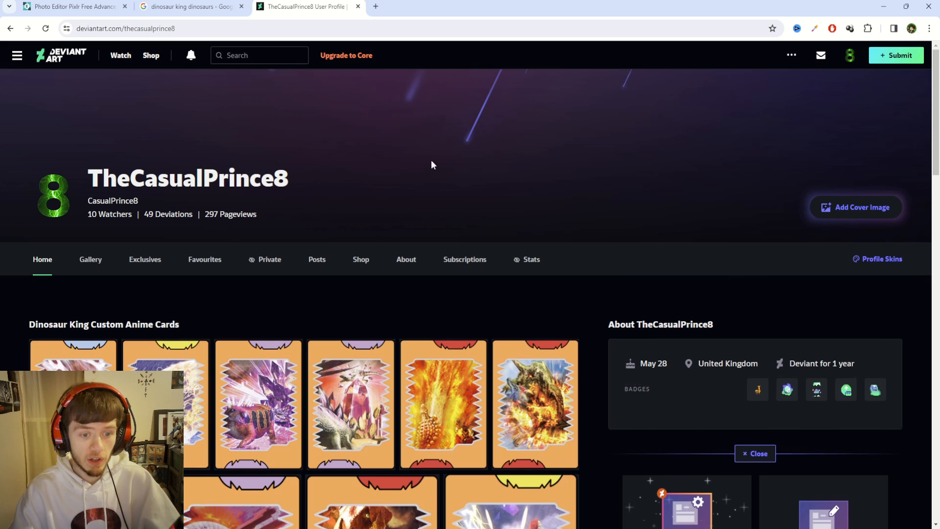
{"action": "scroll", "coordinate": [430, 164], "scroll_direction": "down", "scroll_amount": 10}
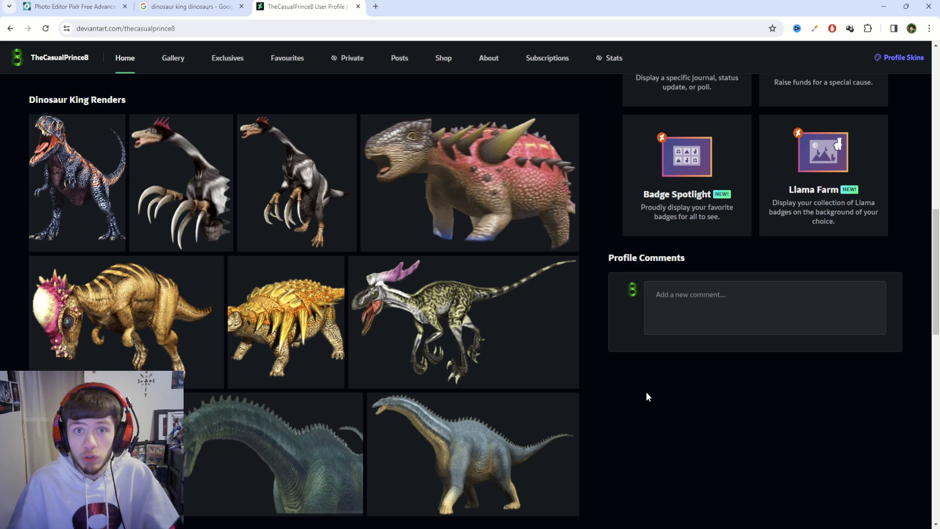
{"action": "key", "text": "ctrl+shift+Tab"}
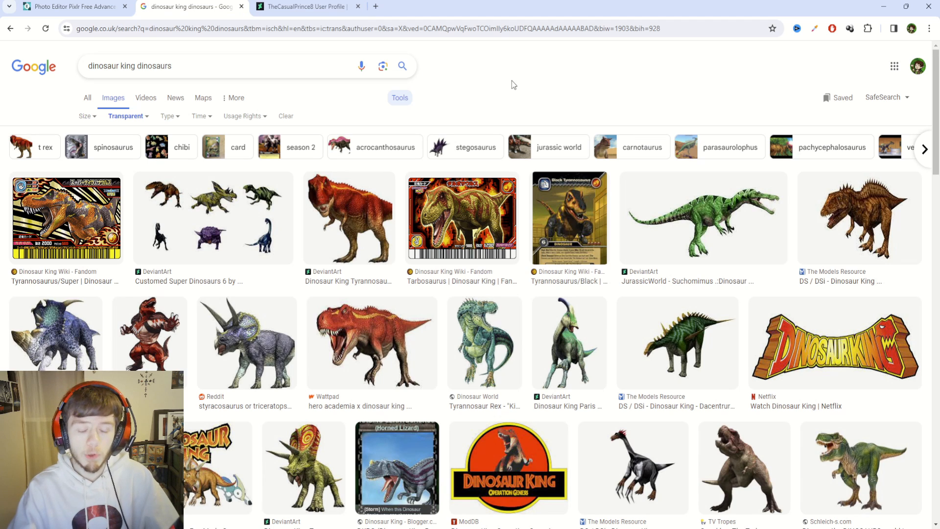
Step: Copy the red Tyrannosaurus picture from the Wattpad result and paste it into the Pixlr card above the grassy background layer
{"action": "left_click", "coordinate": [384, 337]}
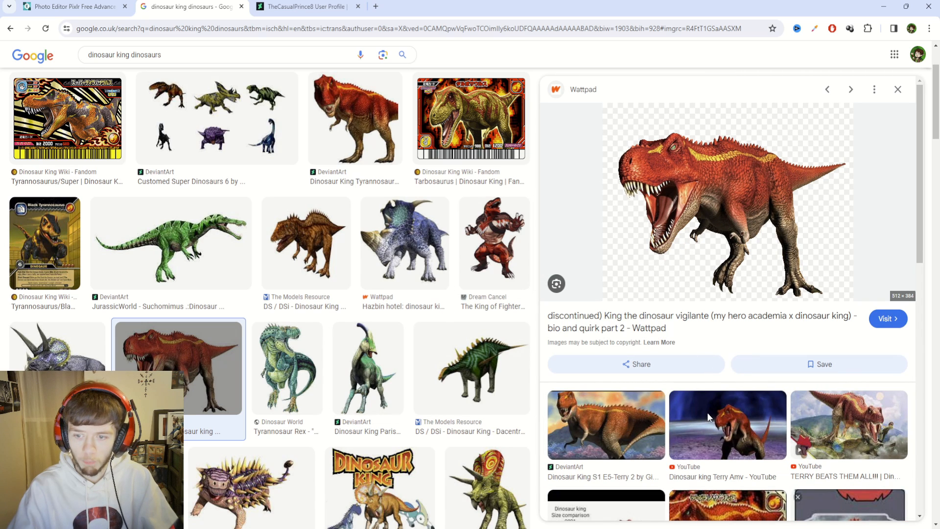
{"action": "left_click", "coordinate": [73, 7]}
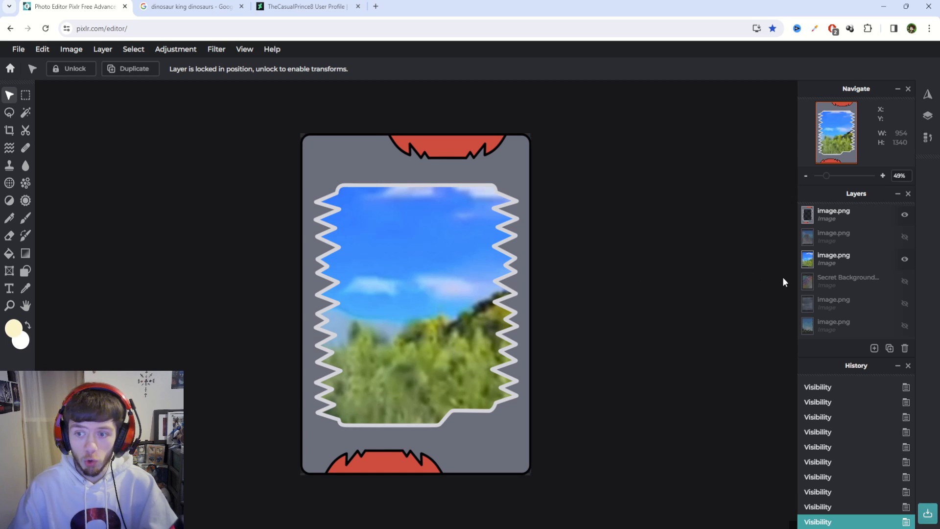
{"action": "left_click", "coordinate": [833, 260]}
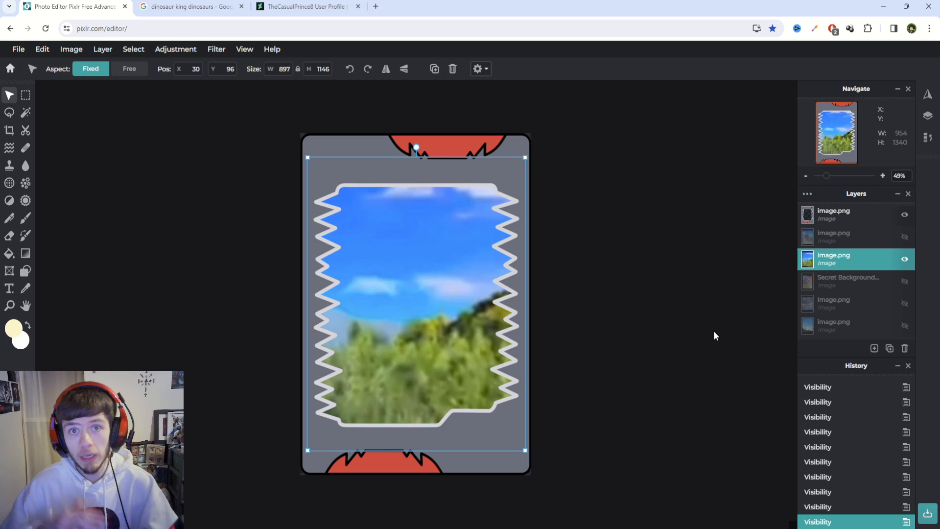
{"action": "key", "text": "ctrl+v"}
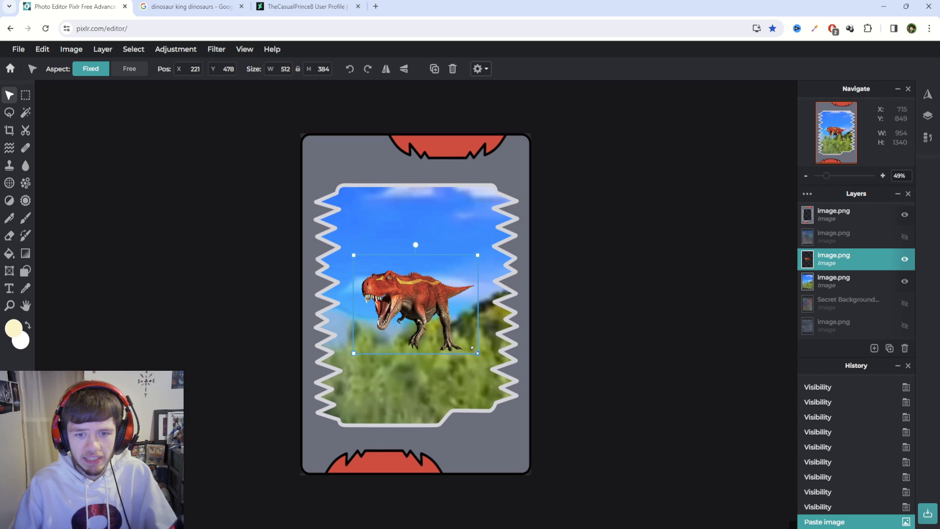
Step: Enlarge the pasted Tyrannosaurus to about 1433 × 1075 px and position its head inside the card window
{"action": "left_click_drag", "start_coordinate": [476, 349], "coordinate": [609, 457]}
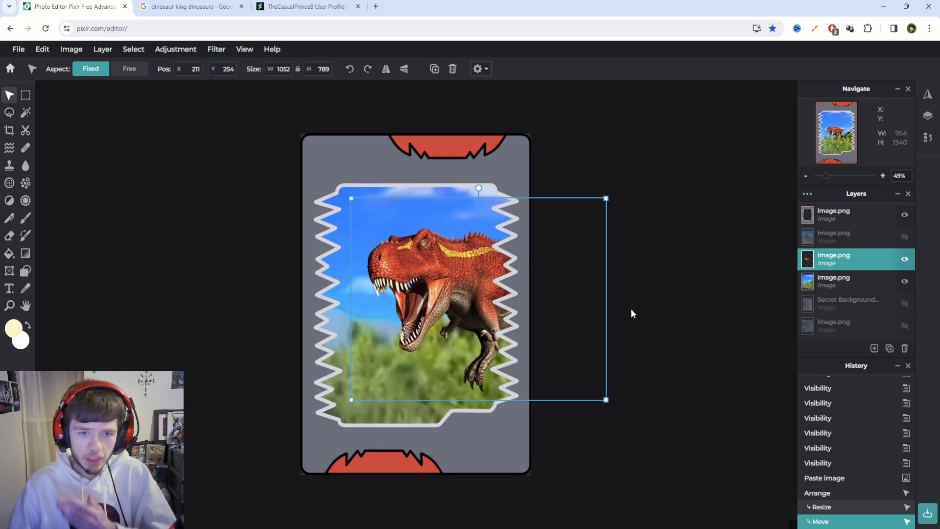
{"action": "left_click", "coordinate": [643, 316]}
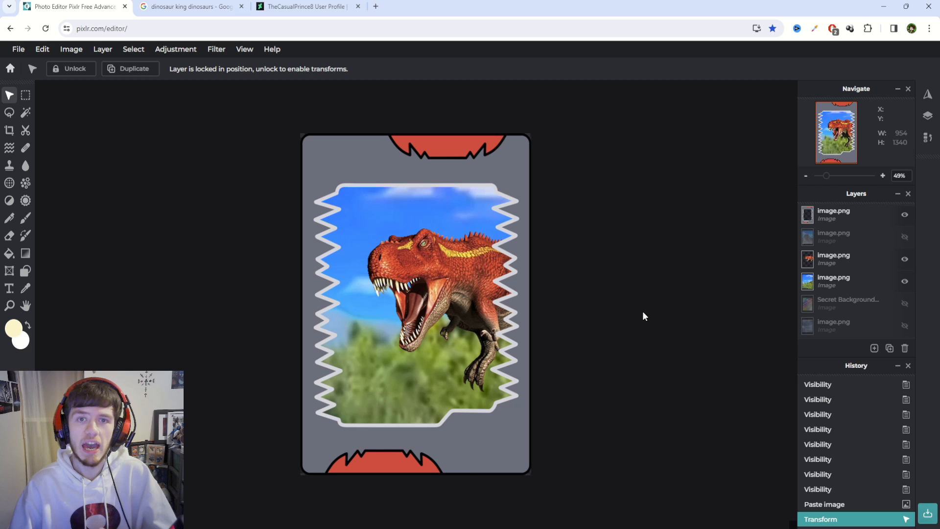
{"action": "left_click", "coordinate": [581, 306]}
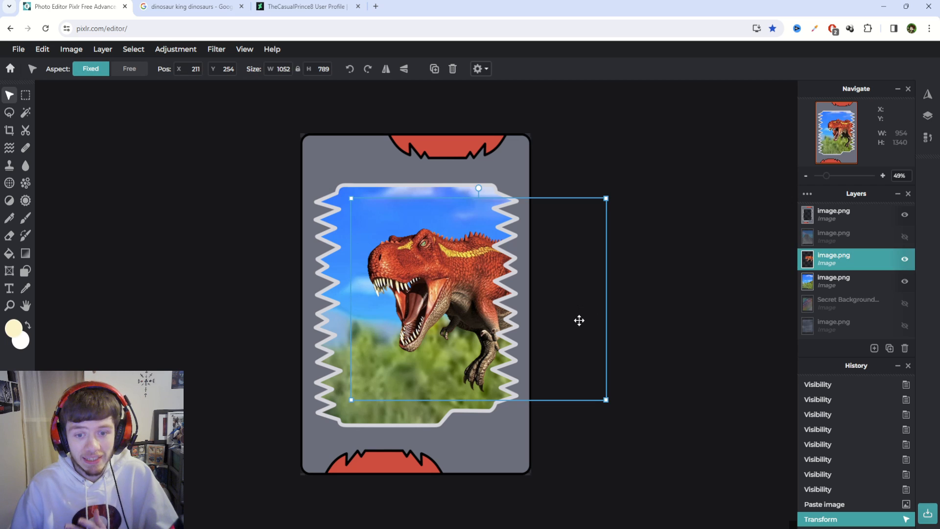
{"action": "left_click_drag", "start_coordinate": [606, 399], "coordinate": [692, 478]}
{"action": "left_click_drag", "start_coordinate": [642, 411], "coordinate": [626, 391]}
{"action": "left_click", "coordinate": [712, 350]}
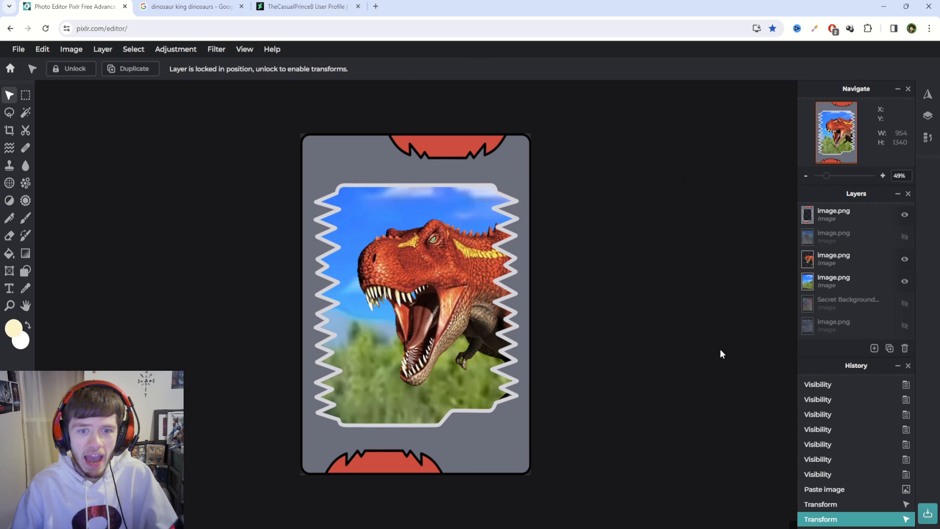
Step: Scale the Tyrannosaurus up to about 1572 × 1180 px and move it to about X 121, Y 124
{"action": "scroll", "coordinate": [721, 353], "scroll_direction": "down", "scroll_amount": 2}
{"action": "scroll", "coordinate": [717, 353], "scroll_direction": "up", "scroll_amount": 1}
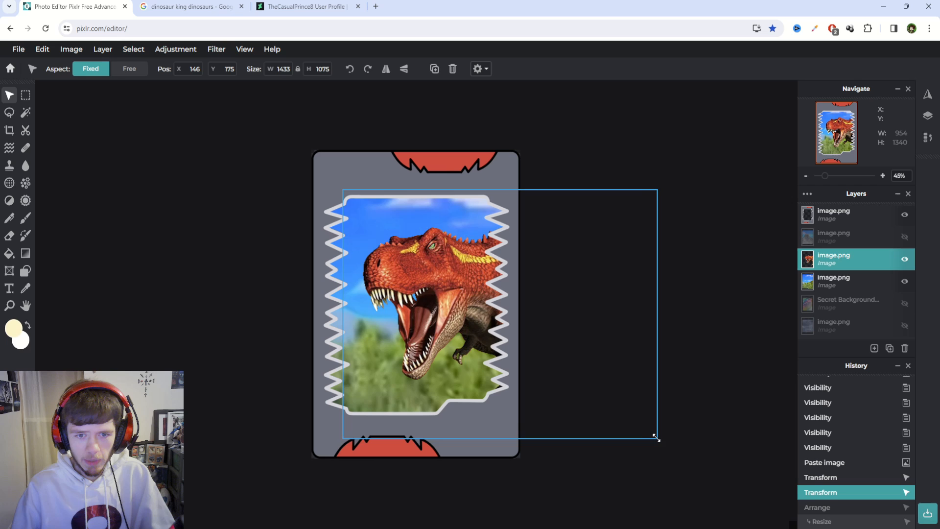
{"action": "left_click_drag", "start_coordinate": [656, 437], "coordinate": [687, 456]}
{"action": "left_click_drag", "start_coordinate": [650, 424], "coordinate": [646, 414]}
{"action": "left_click_drag", "start_coordinate": [647, 414], "coordinate": [647, 414]}
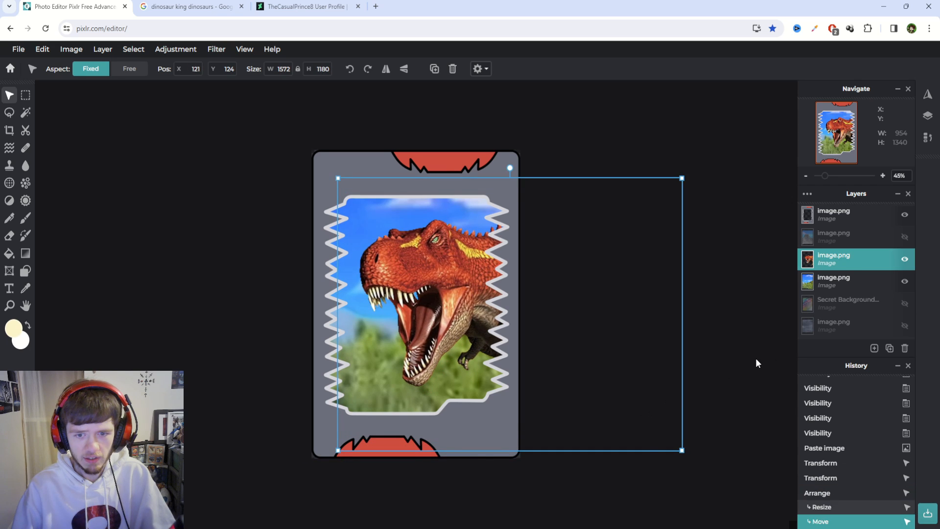
Step: Deselect the Tyrannosaurus layer and show the orange card frame layer with red accents to preview it on the card
{"action": "left_click", "coordinate": [756, 359]}
{"action": "scroll", "coordinate": [716, 395], "scroll_direction": "down", "scroll_amount": 6}
{"action": "scroll", "coordinate": [716, 395], "scroll_direction": "up", "scroll_amount": 3}
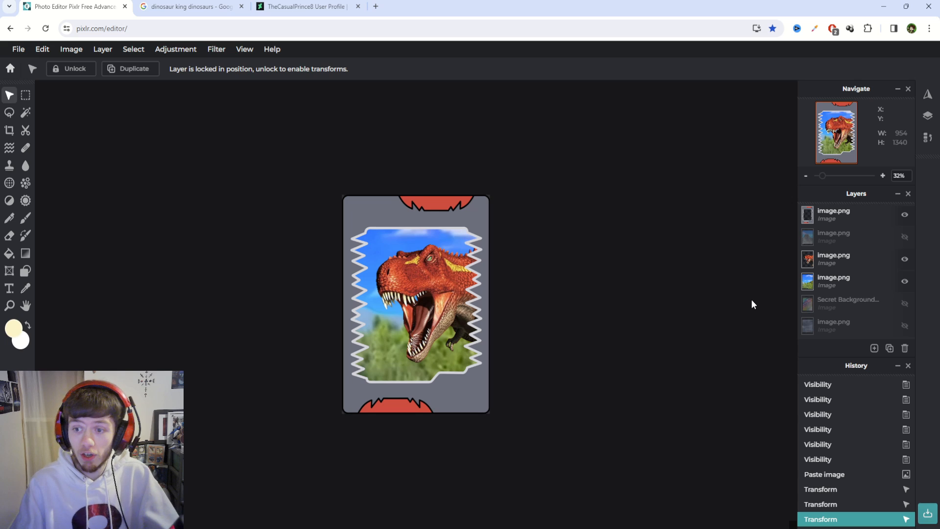
{"action": "scroll", "coordinate": [846, 292], "scroll_direction": "down", "scroll_amount": 5}
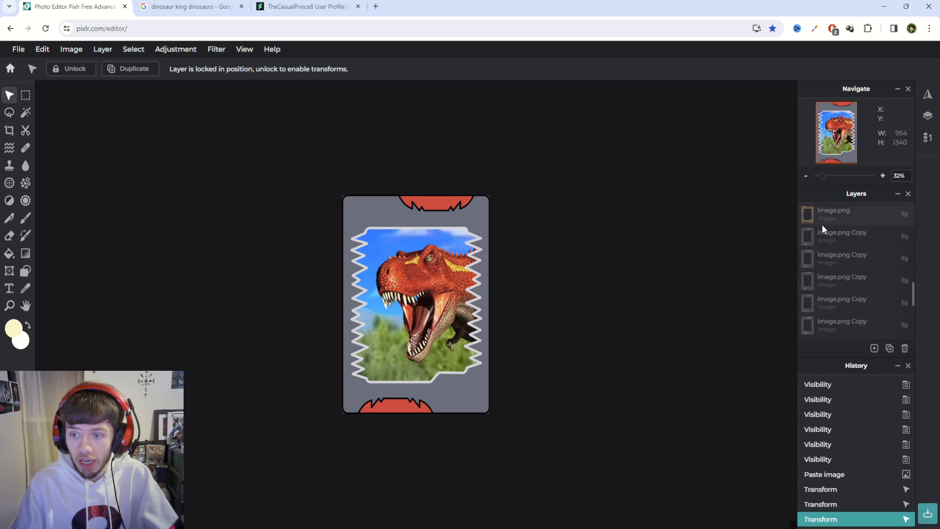
{"action": "scroll", "coordinate": [835, 304], "scroll_direction": "up", "scroll_amount": 1}
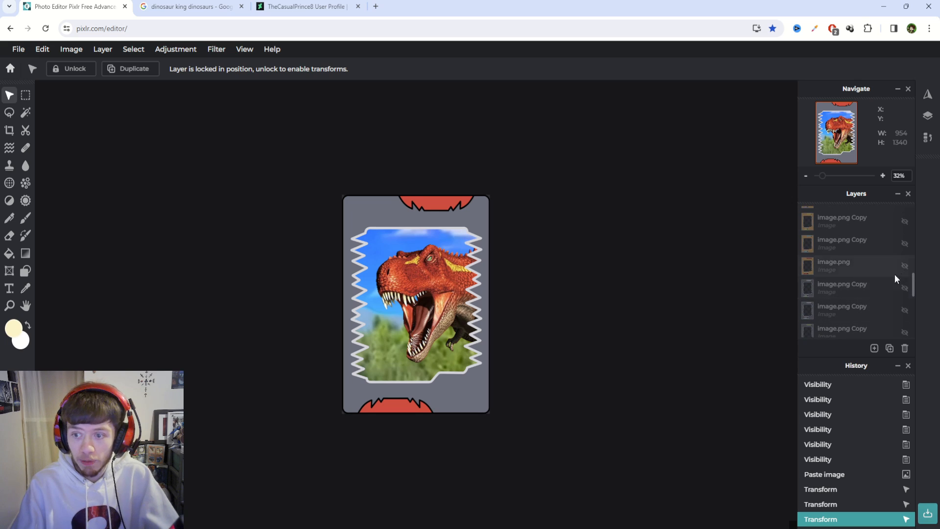
{"action": "left_click", "coordinate": [905, 266]}
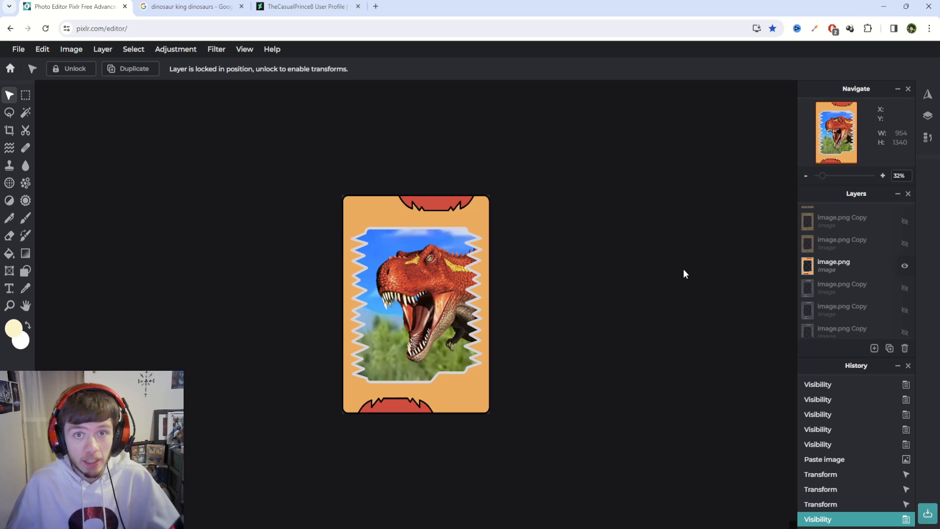
Step: Switch to the open DeviantArt profile and look back up the page from the Dinosaur King Renders section
{"action": "left_click", "coordinate": [305, 7]}
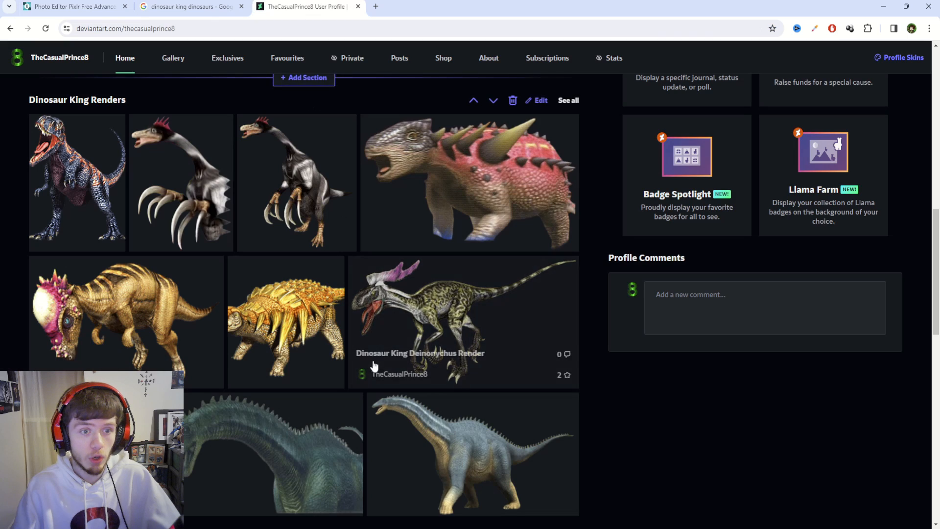
{"action": "scroll", "coordinate": [374, 363], "scroll_direction": "up", "scroll_amount": 5}
{"action": "scroll", "coordinate": [374, 363], "scroll_direction": "up", "scroll_amount": 3}
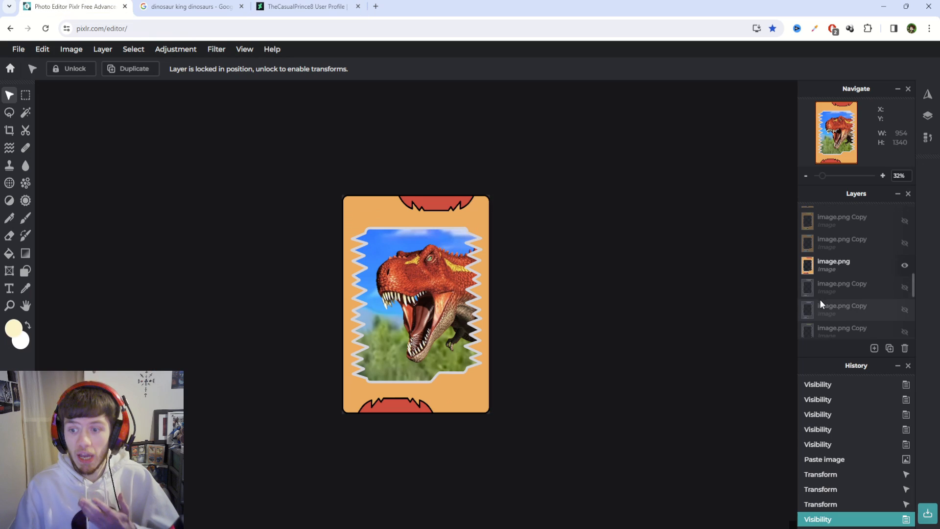
Step: Return to the Pixlr card, show the grey frame with white accents, and hide the orange frame
{"action": "scroll", "coordinate": [828, 294], "scroll_direction": "down", "scroll_amount": 1}
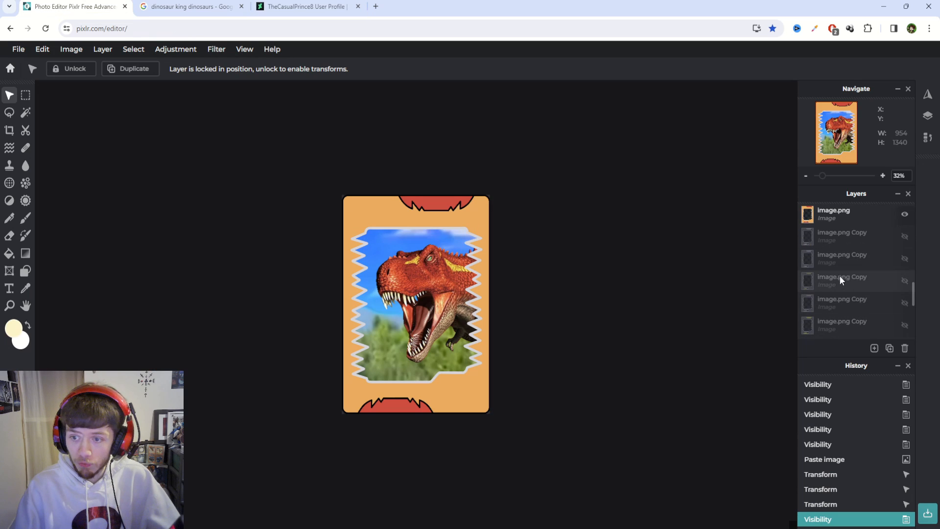
{"action": "scroll", "coordinate": [836, 314], "scroll_direction": "up", "scroll_amount": 1}
{"action": "left_click", "coordinate": [905, 288]}
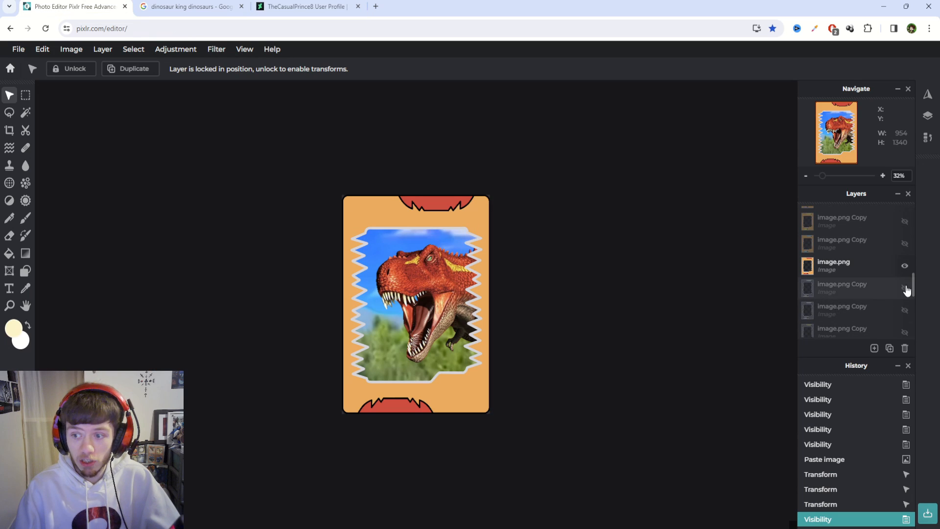
{"action": "left_click", "coordinate": [905, 266]}
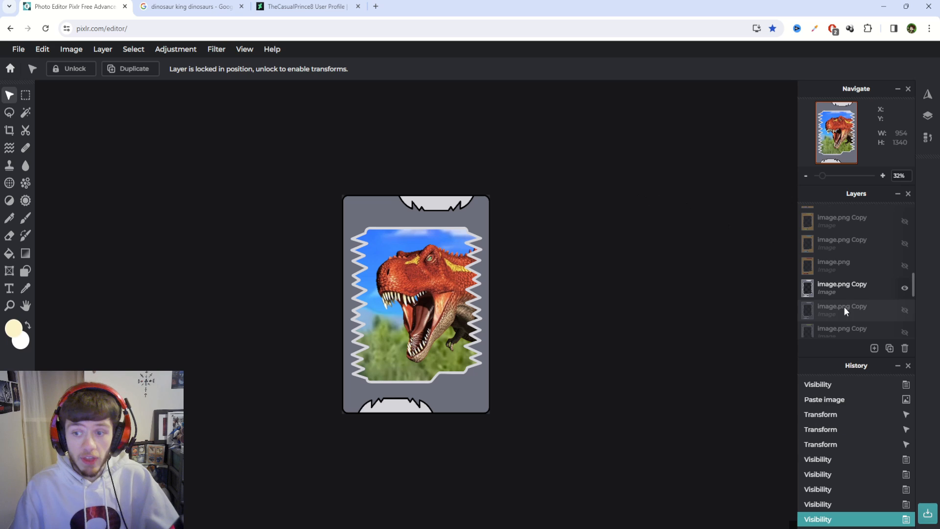
Step: Preview the dark frame variants by showing the layer with red accents, the light-blue one and the copies above them
{"action": "scroll", "coordinate": [844, 306], "scroll_direction": "up", "scroll_amount": 4}
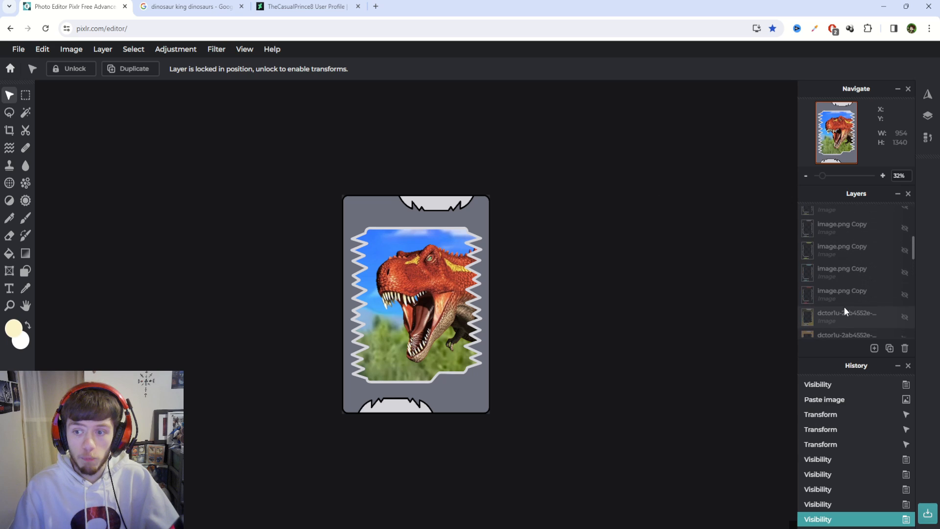
{"action": "left_click", "coordinate": [905, 295]}
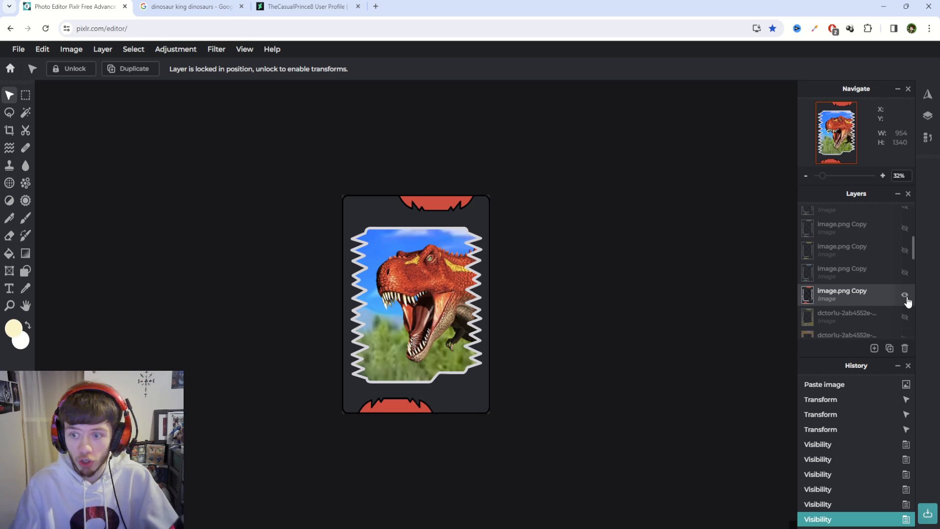
{"action": "left_click", "coordinate": [905, 273]}
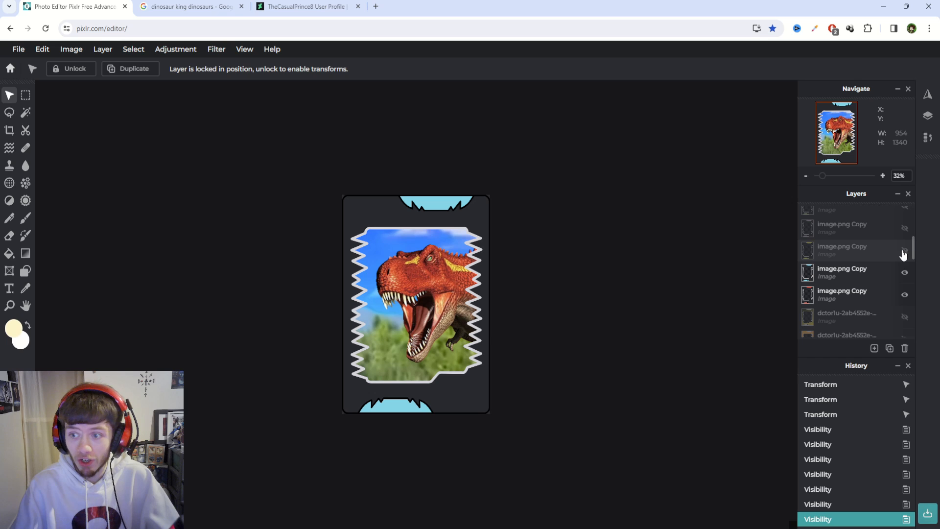
{"action": "left_click", "coordinate": [905, 250]}
{"action": "left_click", "coordinate": [904, 228]}
{"action": "scroll", "coordinate": [902, 245], "scroll_direction": "up", "scroll_amount": 1}
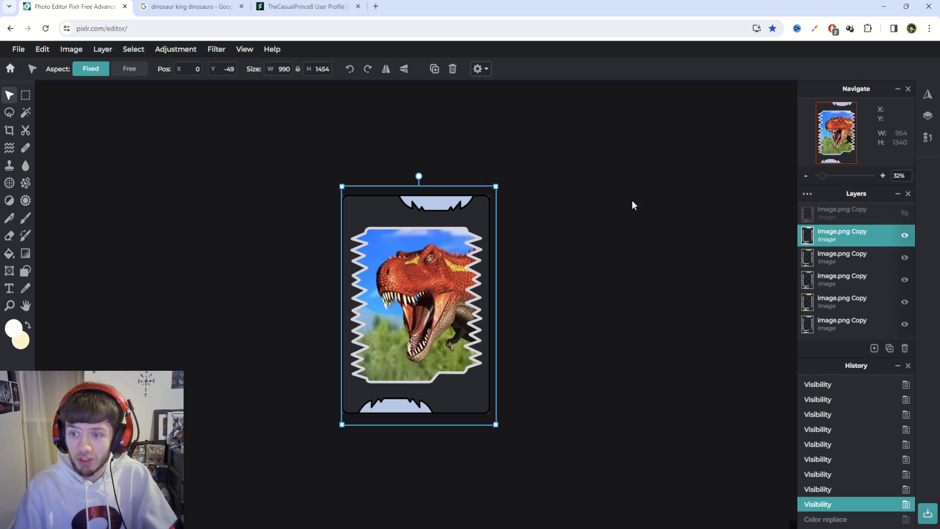
Step: Preview the purple frame with green accents, and hide both it and the dark frame with pale-blue accents
{"action": "scroll", "coordinate": [872, 269], "scroll_direction": "up", "scroll_amount": 3}
{"action": "left_click", "coordinate": [905, 316]}
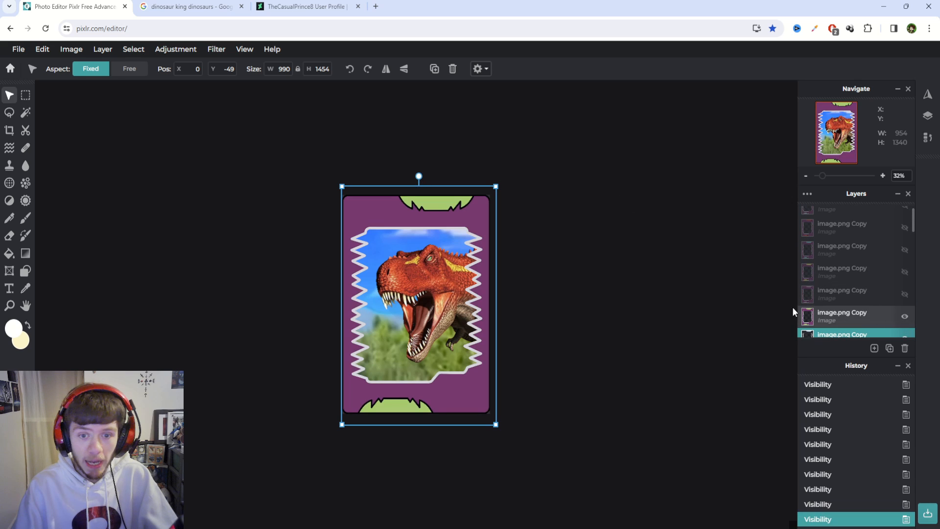
{"action": "scroll", "coordinate": [814, 287], "scroll_direction": "down", "scroll_amount": 2}
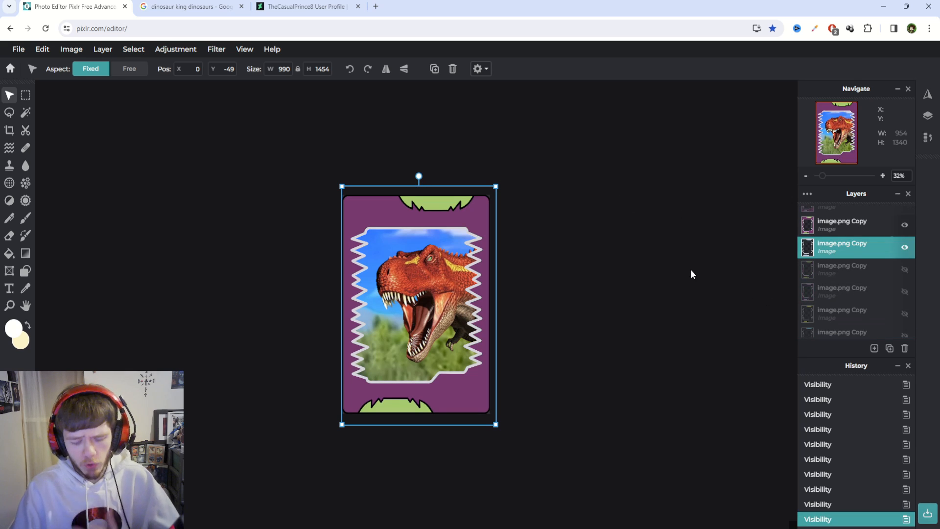
{"action": "left_click", "coordinate": [905, 225]}
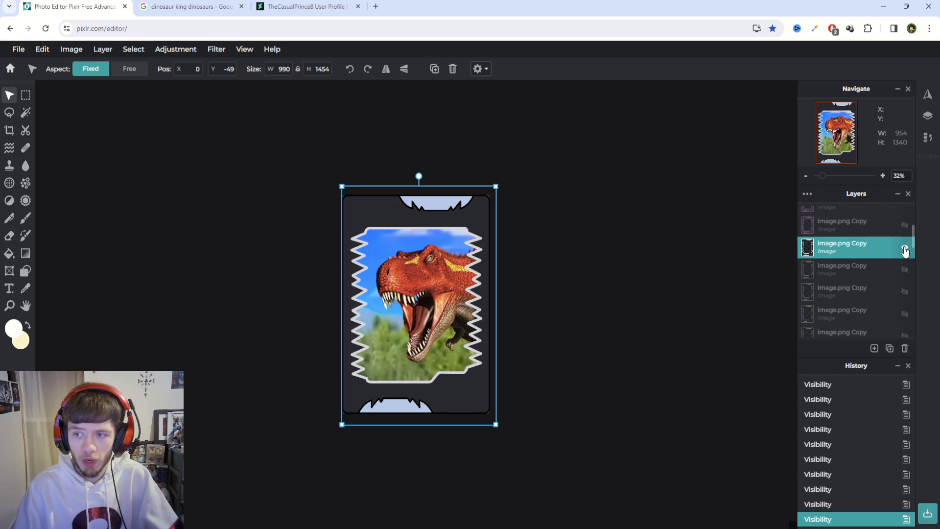
{"action": "left_click", "coordinate": [906, 247]}
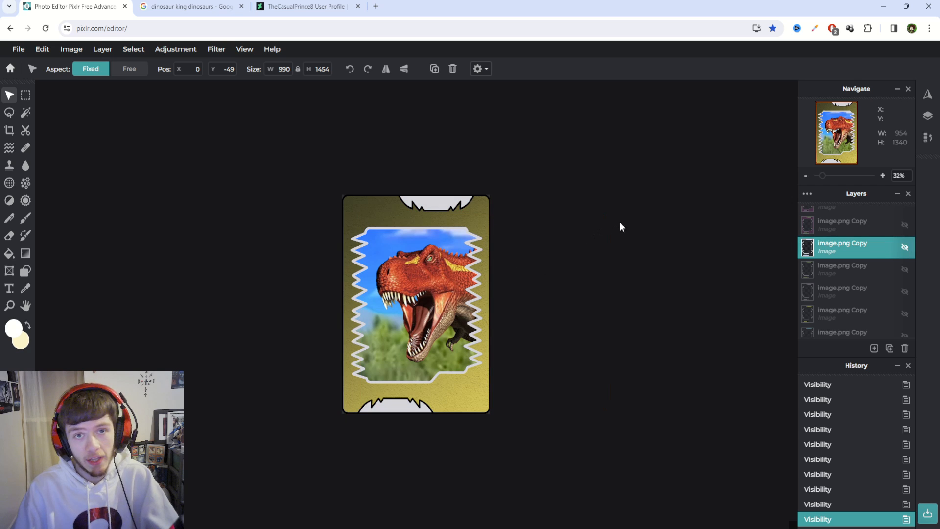
Step: Toggle the Secret Background layer and go back to the grey frame with white accents
{"action": "scroll", "coordinate": [875, 252], "scroll_direction": "down", "scroll_amount": 2}
{"action": "scroll", "coordinate": [875, 253], "scroll_direction": "down", "scroll_amount": 1}
{"action": "left_click", "coordinate": [905, 277]}
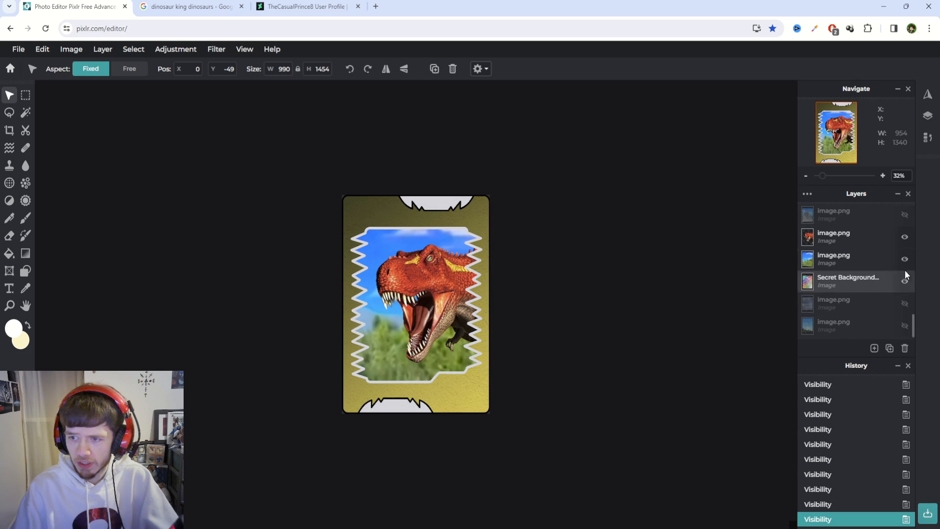
{"action": "left_click", "coordinate": [905, 259]}
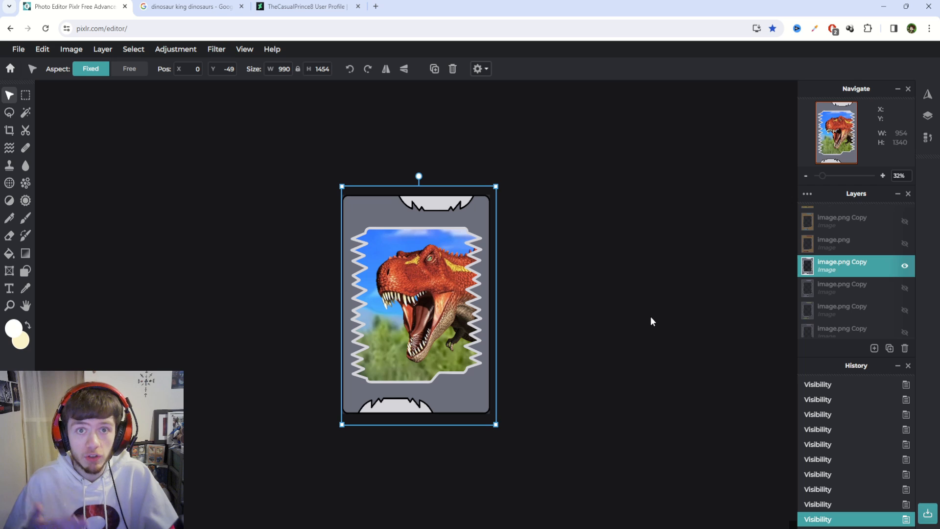
Step: Choose the Color Replace tool and set its color to bright cyan #00F7FF
{"action": "left_click", "coordinate": [25, 240]}
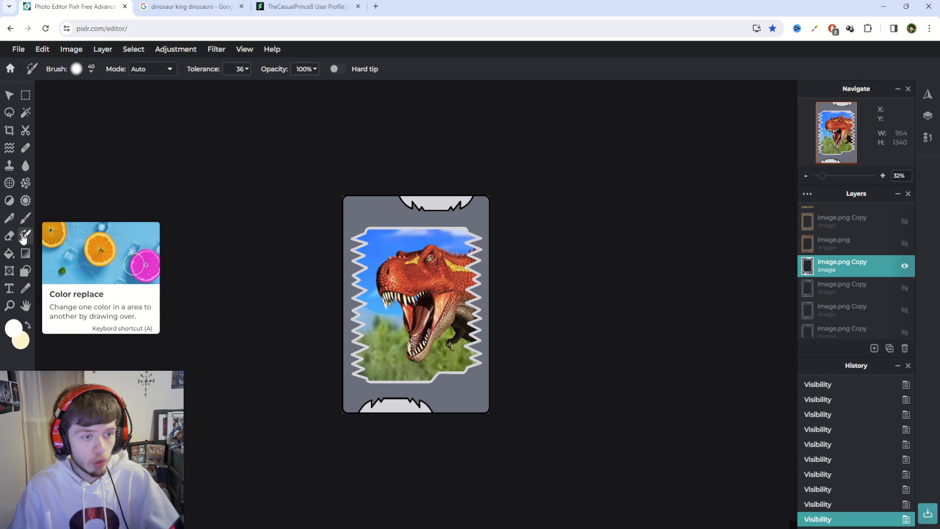
{"action": "left_click", "coordinate": [13, 331]}
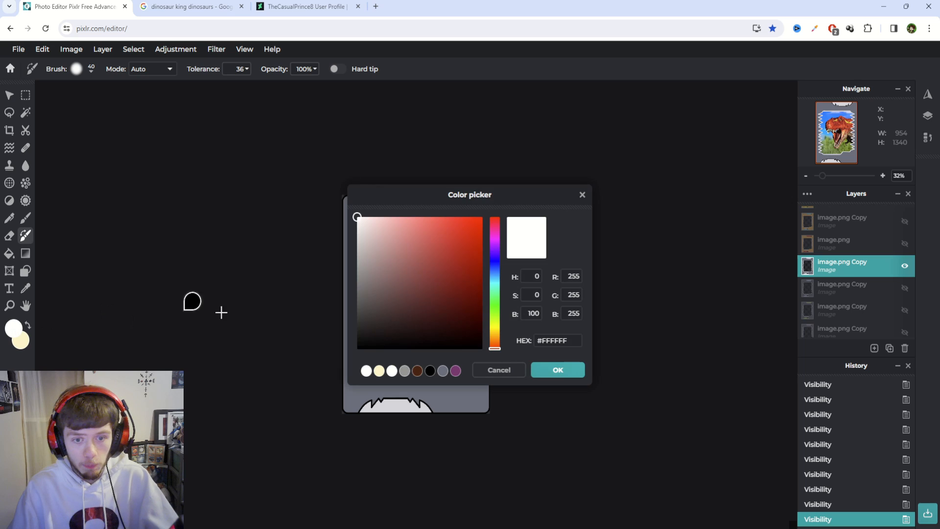
{"action": "left_click", "coordinate": [495, 284]}
{"action": "left_click_drag", "start_coordinate": [470, 252], "coordinate": [494, 187]}
{"action": "left_click", "coordinate": [558, 370]}
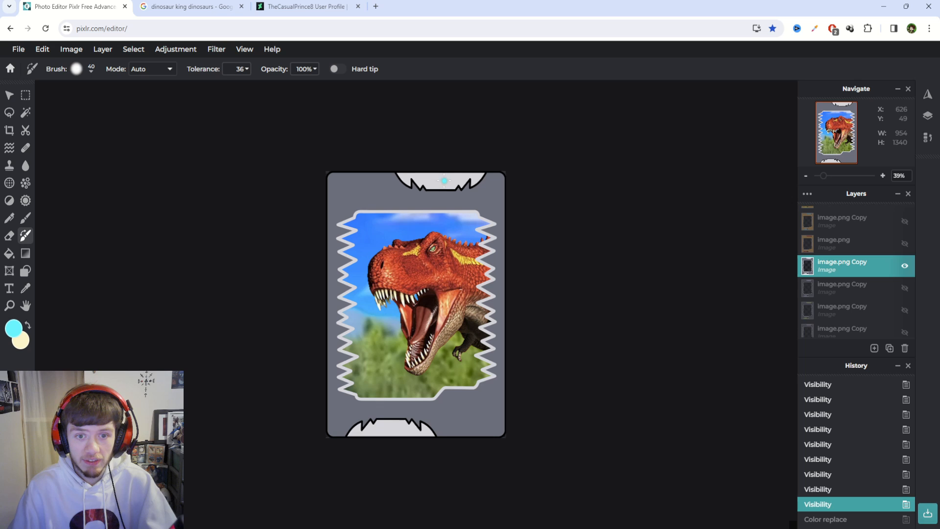
Step: Try Color Replace in cyan on the white accent at the upper edge of the grey frame, and undo it
{"action": "mouse_move", "coordinate": [439, 180]}
{"action": "left_mouse_down"}
{"action": "mouse_move", "coordinate": [430, 176]}
{"action": "mouse_move", "coordinate": [445, 185]}
{"action": "left_mouse_up"}
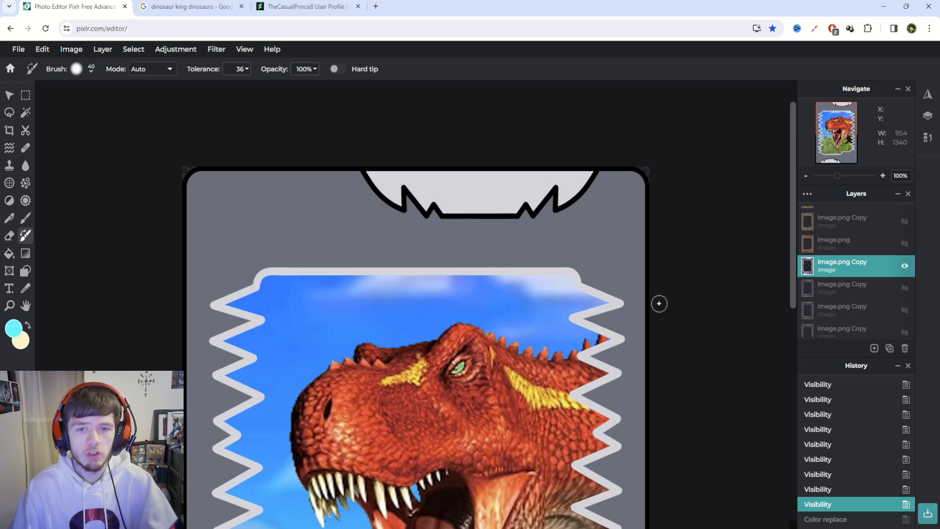
{"action": "mouse_move", "coordinate": [495, 189]}
{"action": "left_mouse_down"}
{"action": "mouse_move", "coordinate": [446, 243]}
{"action": "mouse_move", "coordinate": [489, 242]}
{"action": "mouse_move", "coordinate": [465, 231]}
{"action": "mouse_move", "coordinate": [505, 231]}
{"action": "mouse_move", "coordinate": [478, 241]}
{"action": "left_mouse_up"}
{"action": "key", "text": "ctrl+z"}
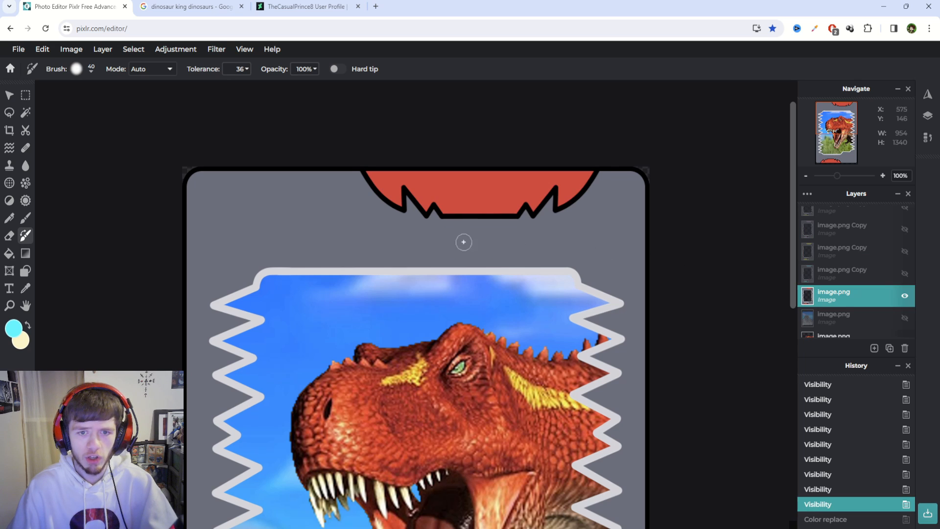
Step: Recolor the red accent at the card's upper edge cyan with Color Replace, and undo the recoloring
{"action": "mouse_move", "coordinate": [486, 192]}
{"action": "left_mouse_down"}
{"action": "mouse_move", "coordinate": [468, 256]}
{"action": "mouse_move", "coordinate": [474, 181]}
{"action": "mouse_move", "coordinate": [470, 219]}
{"action": "mouse_move", "coordinate": [486, 168]}
{"action": "mouse_move", "coordinate": [456, 230]}
{"action": "mouse_move", "coordinate": [463, 166]}
{"action": "mouse_move", "coordinate": [420, 224]}
{"action": "mouse_move", "coordinate": [443, 164]}
{"action": "left_mouse_up"}
{"action": "key", "text": "ctrl+minus"}
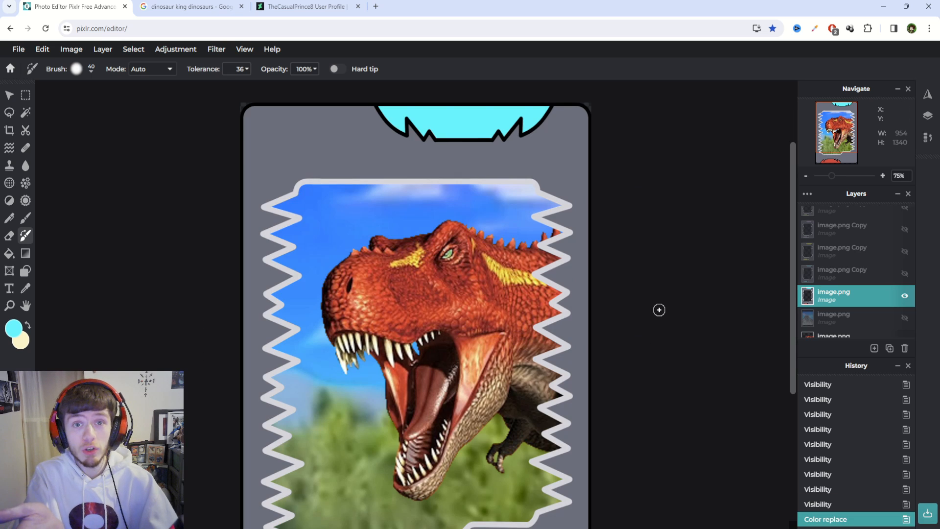
{"action": "key", "text": "ctrl+minus"}
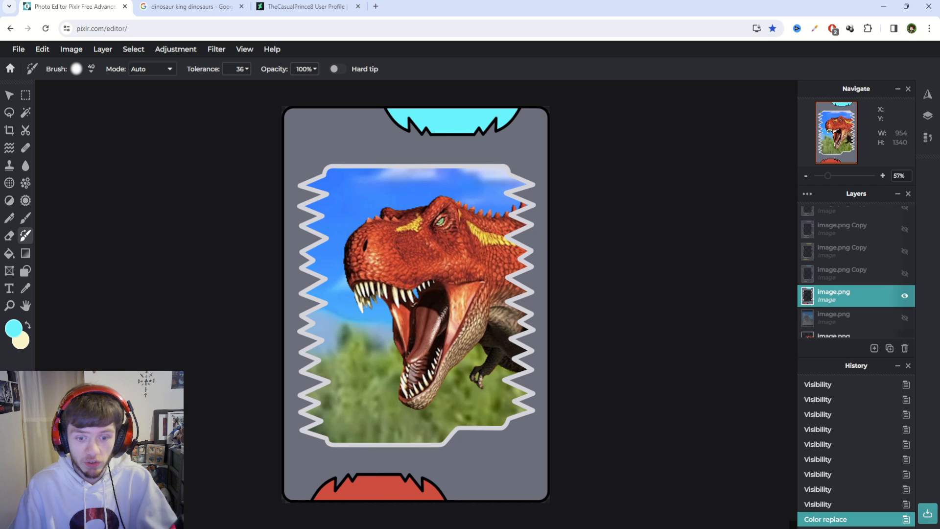
{"action": "key", "text": "ctrl+z"}
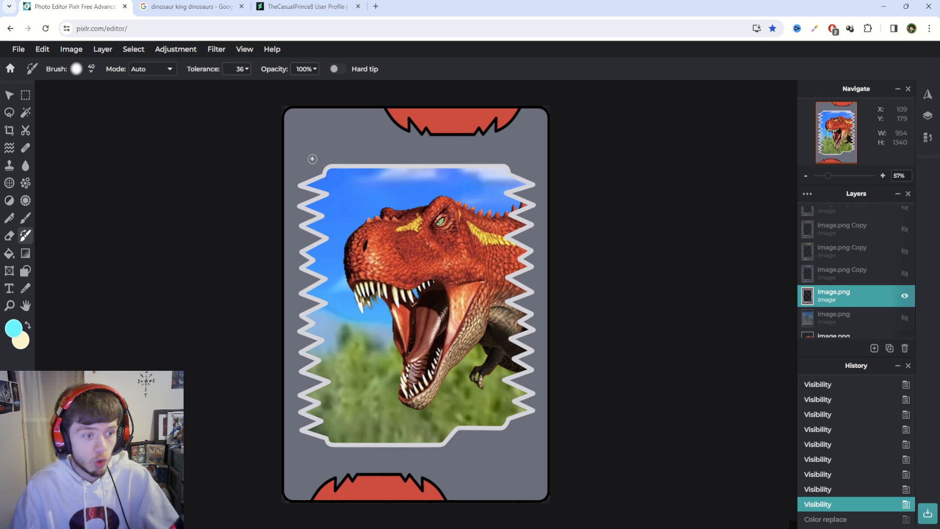
Step: Set the replacement color to bright red, choose the soft 150 px brush, and try recoloring the grey card frame
{"action": "left_click", "coordinate": [14, 328]}
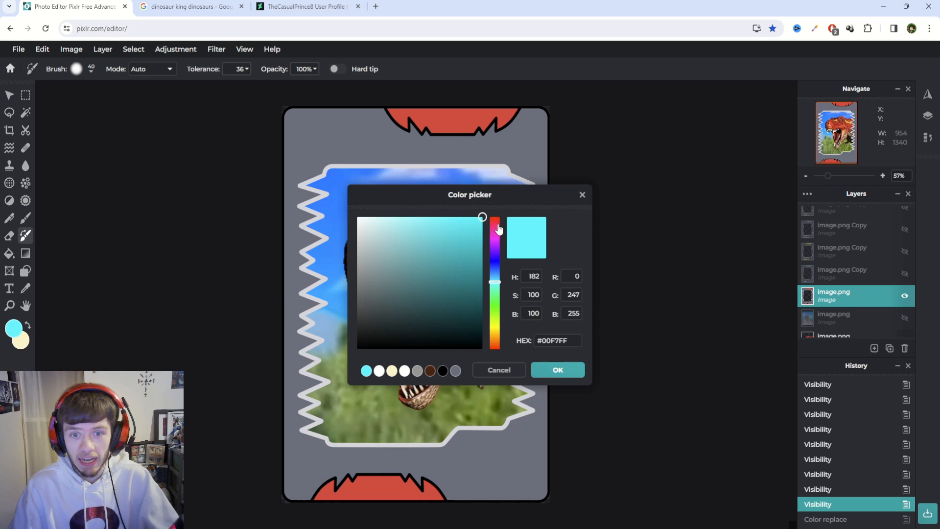
{"action": "mouse_move", "coordinate": [499, 229]}
{"action": "left_mouse_down"}
{"action": "mouse_move", "coordinate": [495, 204]}
{"action": "mouse_move", "coordinate": [466, 236]}
{"action": "mouse_move", "coordinate": [474, 221]}
{"action": "mouse_move", "coordinate": [495, 224]}
{"action": "left_mouse_up"}
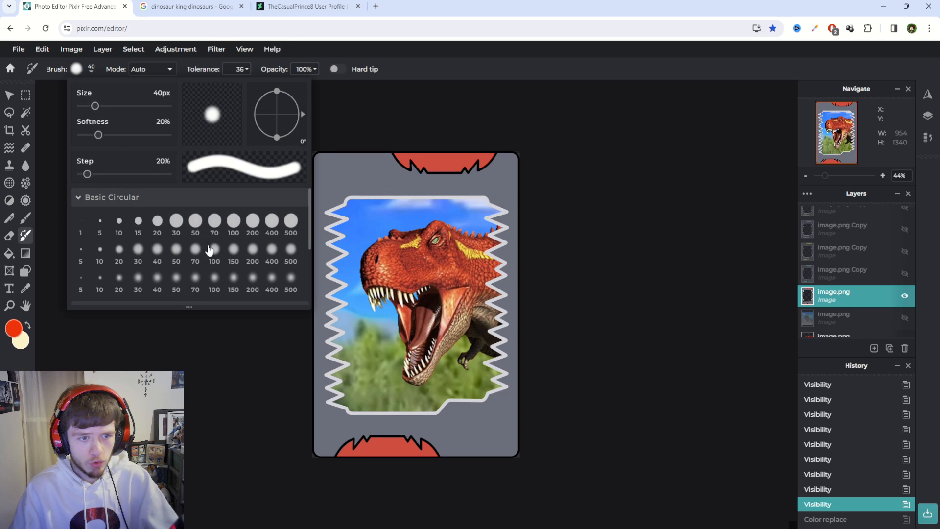
{"action": "left_click", "coordinate": [233, 251]}
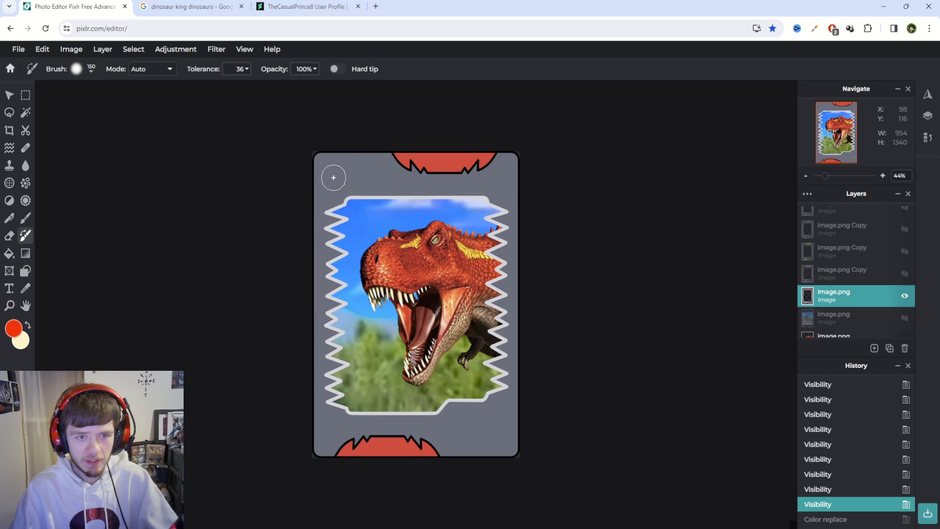
{"action": "mouse_move", "coordinate": [330, 175]}
{"action": "left_mouse_down"}
{"action": "mouse_move", "coordinate": [325, 189]}
{"action": "mouse_move", "coordinate": [314, 122]}
{"action": "mouse_move", "coordinate": [343, 142]}
{"action": "mouse_move", "coordinate": [384, 133]}
{"action": "left_mouse_up"}
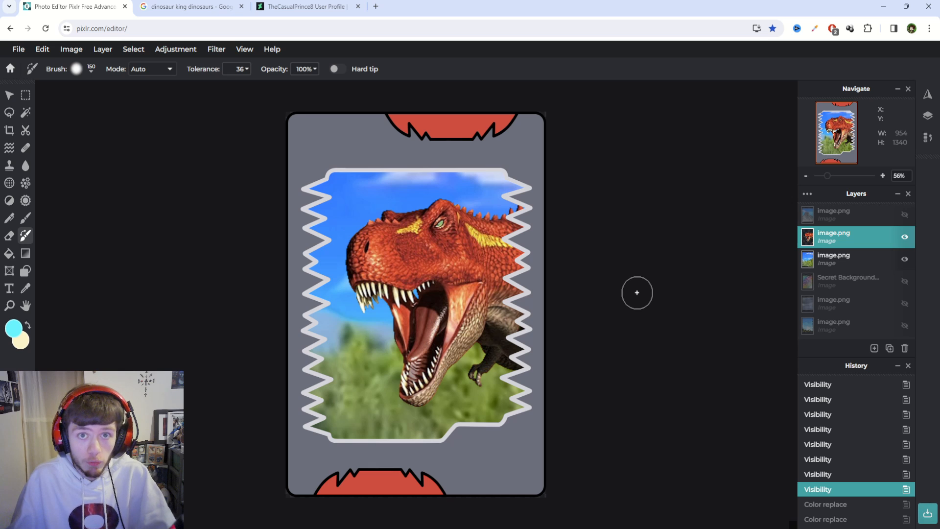
Step: Keep cyan #00F7FF as the color, paint Color Replace over the Tyrannosaurus's snout, and undo the stroke
{"action": "left_click", "coordinate": [14, 328]}
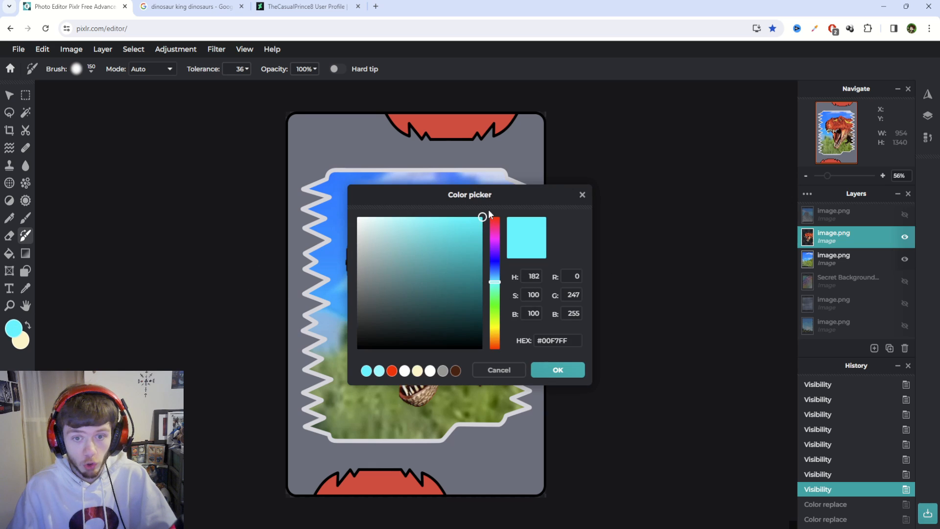
{"action": "left_click", "coordinate": [539, 373]}
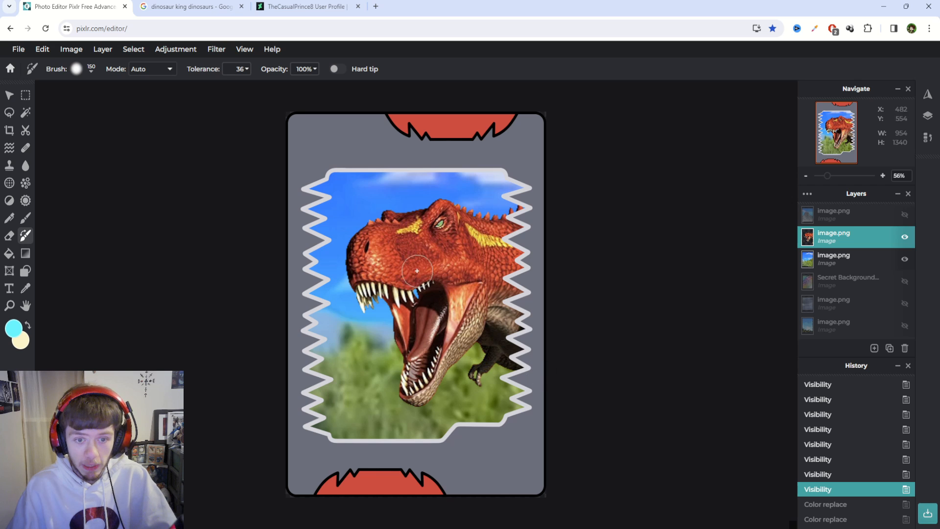
{"action": "mouse_move", "coordinate": [417, 265]}
{"action": "left_mouse_down"}
{"action": "mouse_move", "coordinate": [395, 268]}
{"action": "mouse_move", "coordinate": [382, 233]}
{"action": "mouse_move", "coordinate": [419, 211]}
{"action": "mouse_move", "coordinate": [439, 212]}
{"action": "mouse_move", "coordinate": [452, 264]}
{"action": "mouse_move", "coordinate": [421, 283]}
{"action": "mouse_move", "coordinate": [351, 266]}
{"action": "mouse_move", "coordinate": [356, 249]}
{"action": "mouse_move", "coordinate": [385, 264]}
{"action": "left_mouse_up"}
{"action": "key", "text": "ctrl+z"}
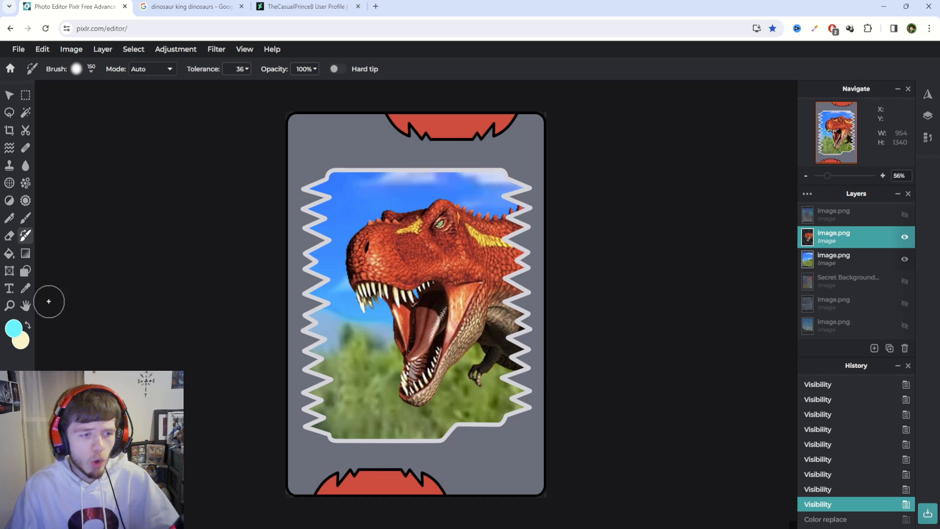
Step: Set the replacement color to pale cyan #A5FCFF and lower the Color Replace opacity to 60%
{"action": "left_click", "coordinate": [13, 328]}
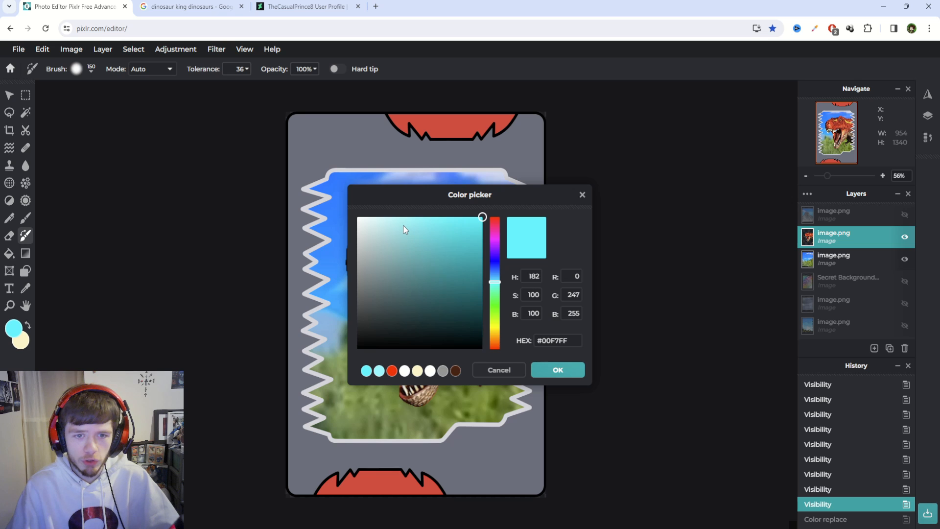
{"action": "left_click_drag", "start_coordinate": [404, 230], "coordinate": [401, 212]}
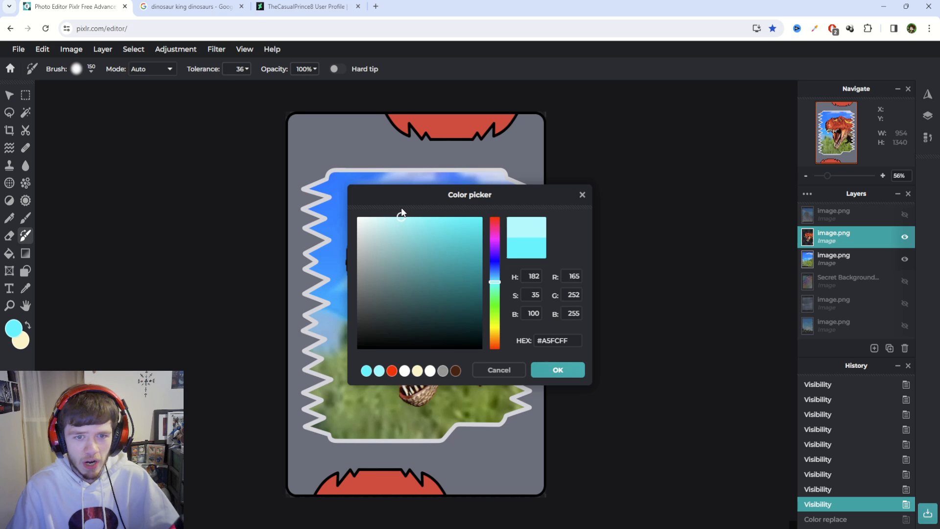
{"action": "key", "text": "Return"}
{"action": "left_click", "coordinate": [304, 69]}
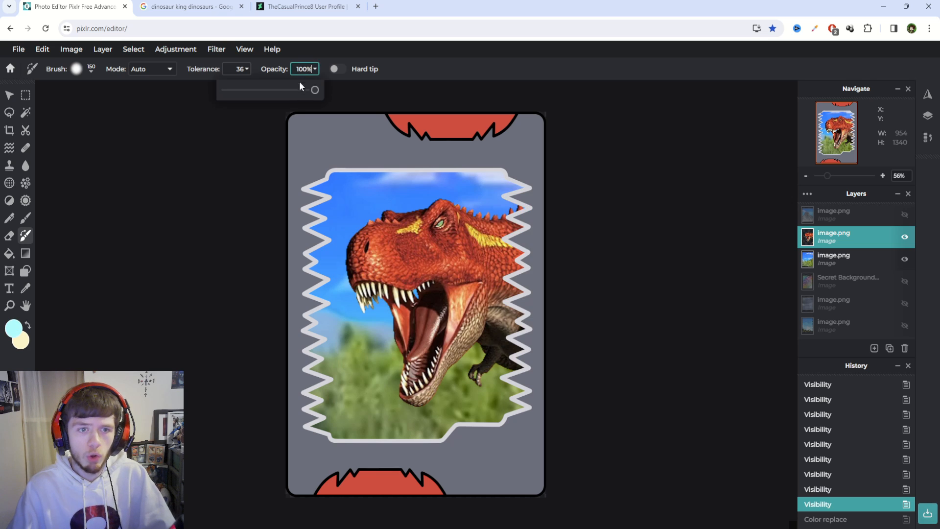
{"action": "left_click_drag", "start_coordinate": [301, 87], "coordinate": [280, 92]}
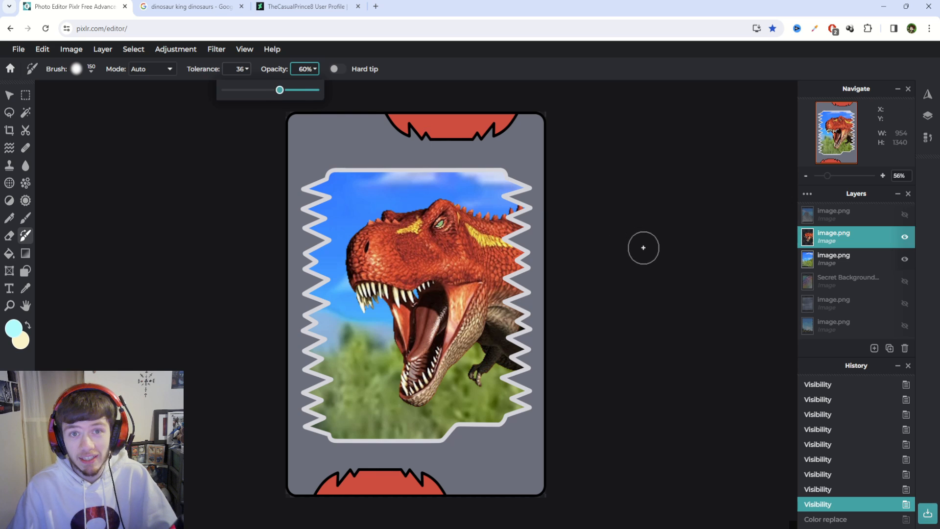
Step: Recolor the Tyrannosaurus's head very pale cyan #D8FEFF with Color Replace, and undo the recoloring
{"action": "mouse_move", "coordinate": [403, 253]}
{"action": "left_mouse_down"}
{"action": "mouse_move", "coordinate": [375, 246]}
{"action": "mouse_move", "coordinate": [379, 229]}
{"action": "mouse_move", "coordinate": [376, 254]}
{"action": "mouse_move", "coordinate": [362, 259]}
{"action": "mouse_move", "coordinate": [360, 233]}
{"action": "mouse_move", "coordinate": [389, 232]}
{"action": "mouse_move", "coordinate": [380, 254]}
{"action": "mouse_move", "coordinate": [415, 214]}
{"action": "mouse_move", "coordinate": [425, 217]}
{"action": "mouse_move", "coordinate": [408, 271]}
{"action": "mouse_move", "coordinate": [440, 214]}
{"action": "mouse_move", "coordinate": [457, 255]}
{"action": "mouse_move", "coordinate": [489, 213]}
{"action": "mouse_move", "coordinate": [509, 219]}
{"action": "mouse_move", "coordinate": [499, 260]}
{"action": "mouse_move", "coordinate": [512, 217]}
{"action": "mouse_move", "coordinate": [497, 280]}
{"action": "mouse_move", "coordinate": [478, 252]}
{"action": "mouse_move", "coordinate": [454, 264]}
{"action": "mouse_move", "coordinate": [459, 269]}
{"action": "mouse_move", "coordinate": [395, 282]}
{"action": "left_mouse_up"}
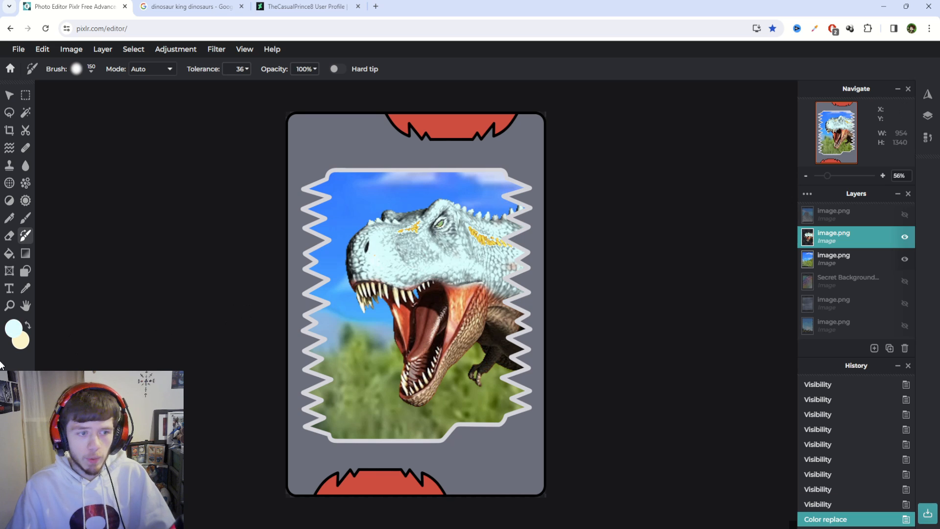
{"action": "left_click", "coordinate": [16, 328]}
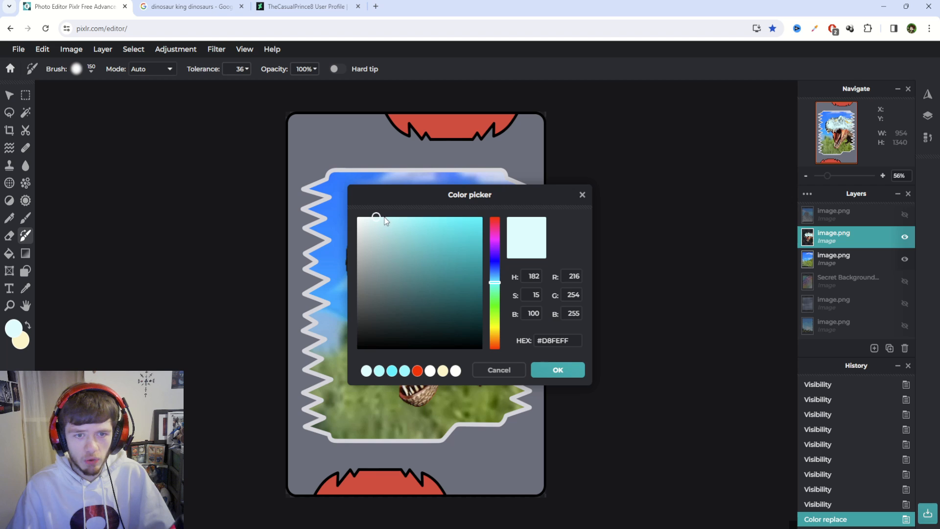
{"action": "left_click", "coordinate": [510, 370]}
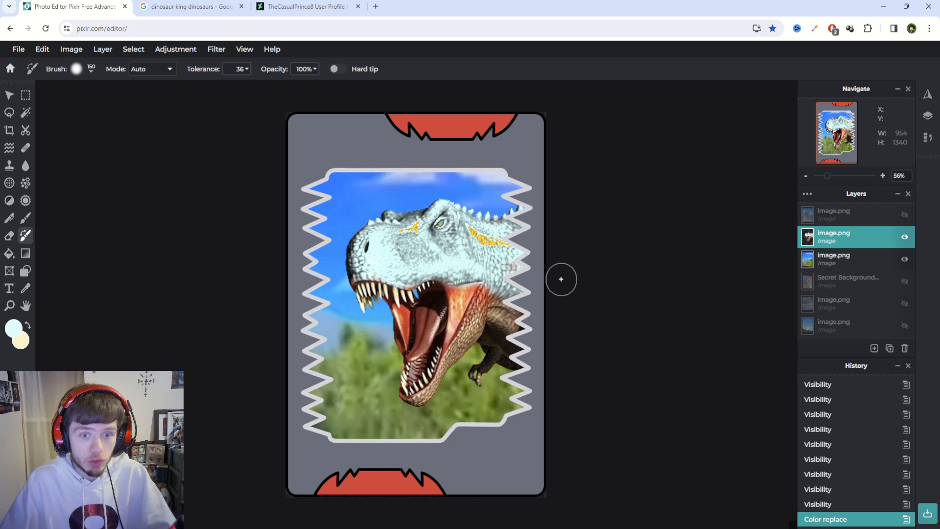
{"action": "key", "text": "ctrl+z"}
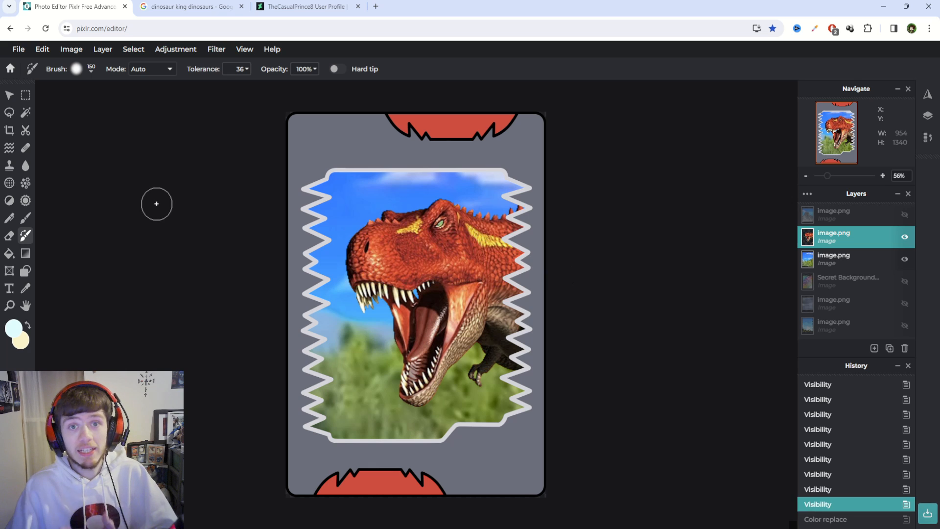
Step: Try shifting the hue of the Tyrannosaurus layer slightly with the Hue and saturation adjustment
{"action": "left_click", "coordinate": [173, 49]}
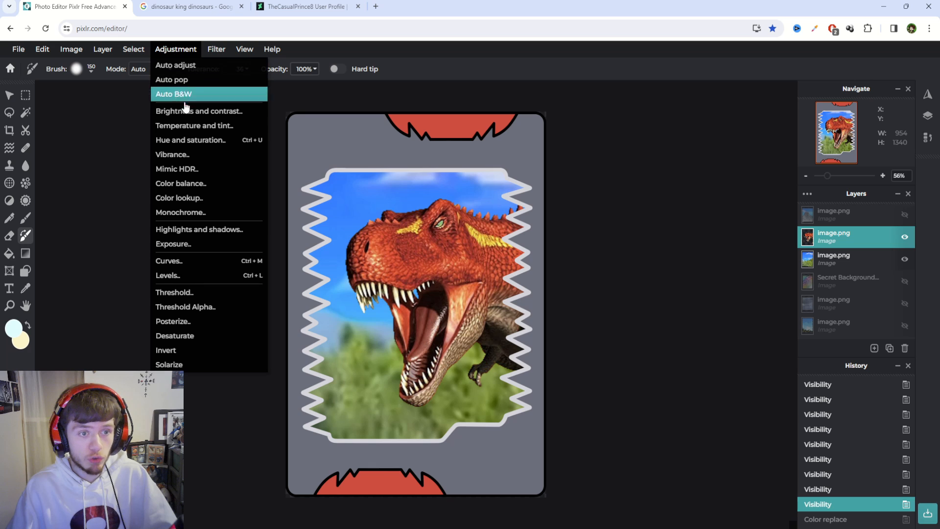
{"action": "left_click", "coordinate": [203, 140]}
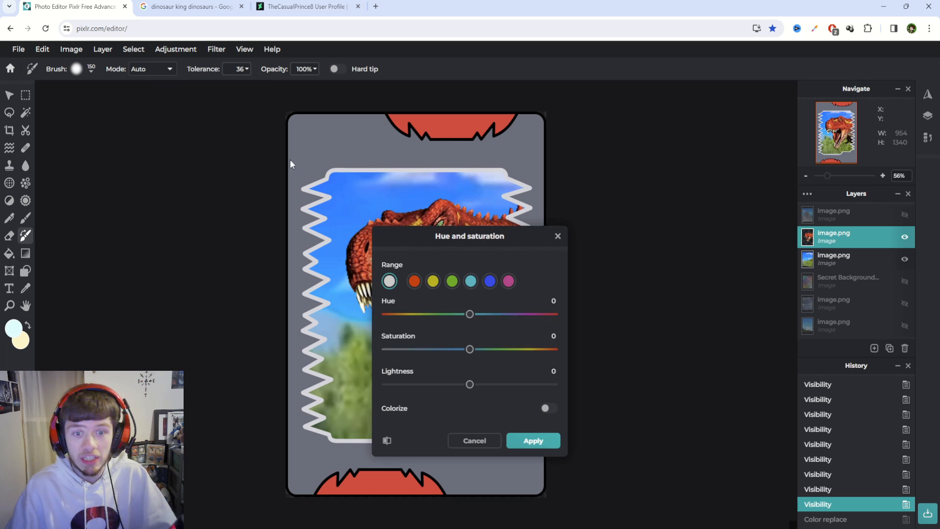
{"action": "left_click_drag", "start_coordinate": [435, 230], "coordinate": [647, 164]}
{"action": "left_click_drag", "start_coordinate": [682, 248], "coordinate": [700, 254]}
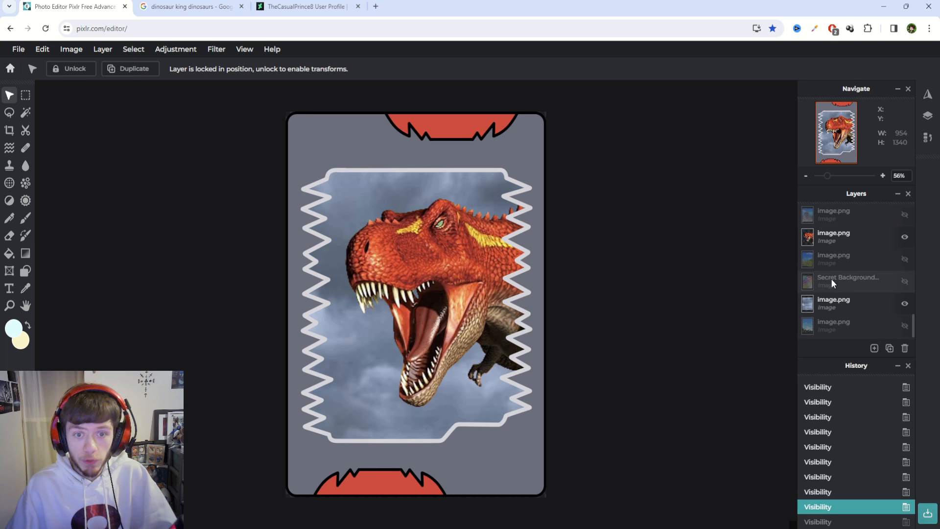
Step: Show the hidden dark frame layer so that it replaces the grey look of the card frame
{"action": "scroll", "coordinate": [848, 288], "scroll_direction": "up", "scroll_amount": 3}
{"action": "scroll", "coordinate": [847, 289], "scroll_direction": "up", "scroll_amount": 4}
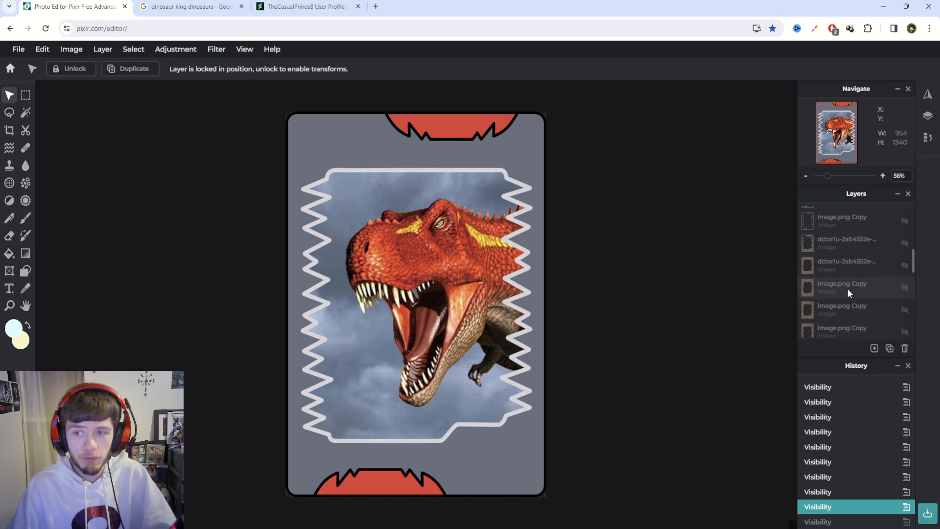
{"action": "left_click", "coordinate": [905, 223]}
{"action": "scroll", "coordinate": [863, 271], "scroll_direction": "down", "scroll_amount": 5}
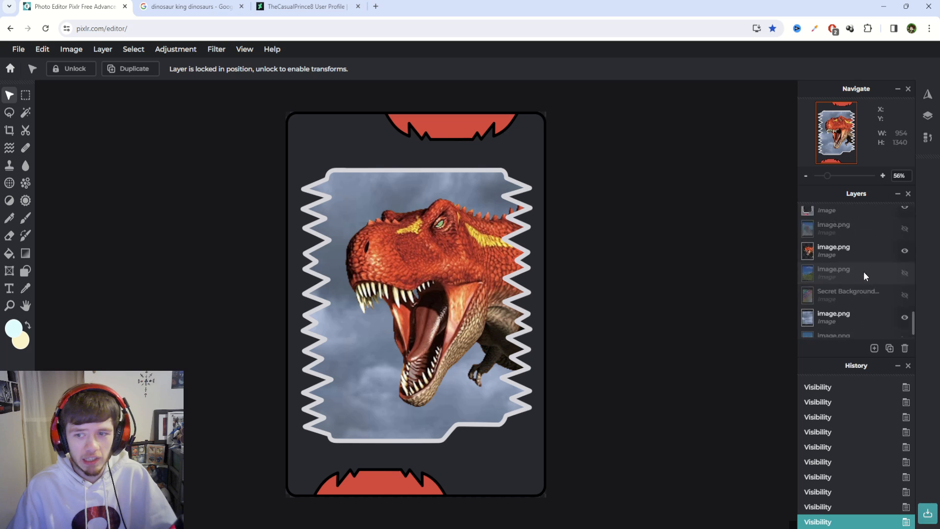
Step: Darken the cloudy sky background layer by applying a brightness of -62
{"action": "left_click", "coordinate": [854, 304]}
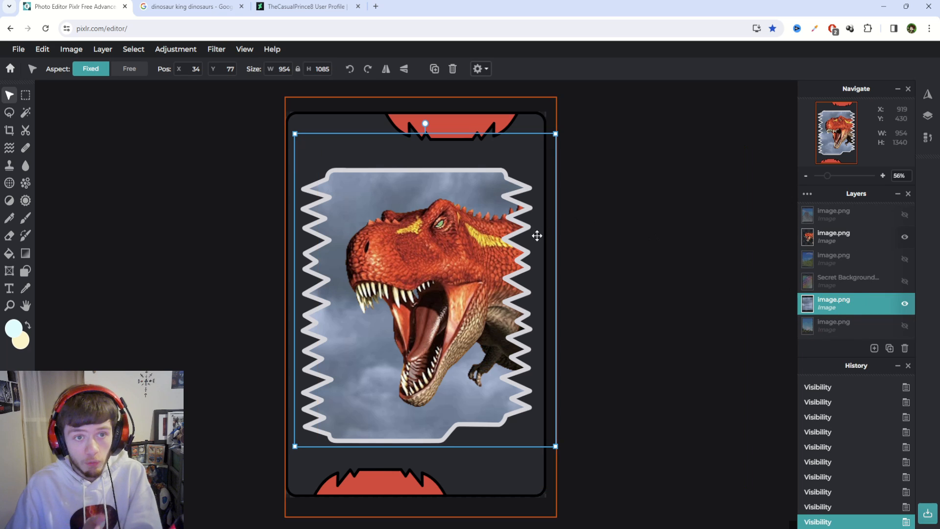
{"action": "left_click", "coordinate": [182, 49]}
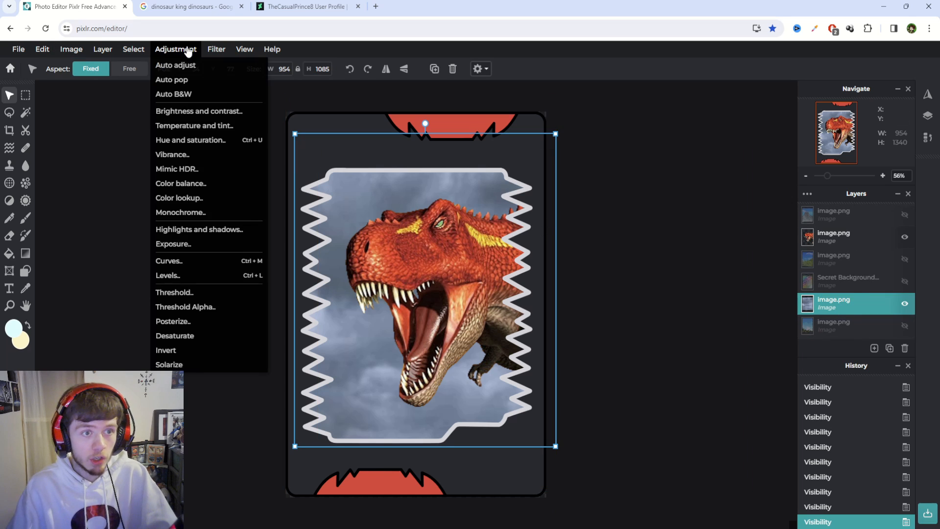
{"action": "left_click", "coordinate": [182, 111]}
{"action": "left_click_drag", "start_coordinate": [676, 286], "coordinate": [630, 289]}
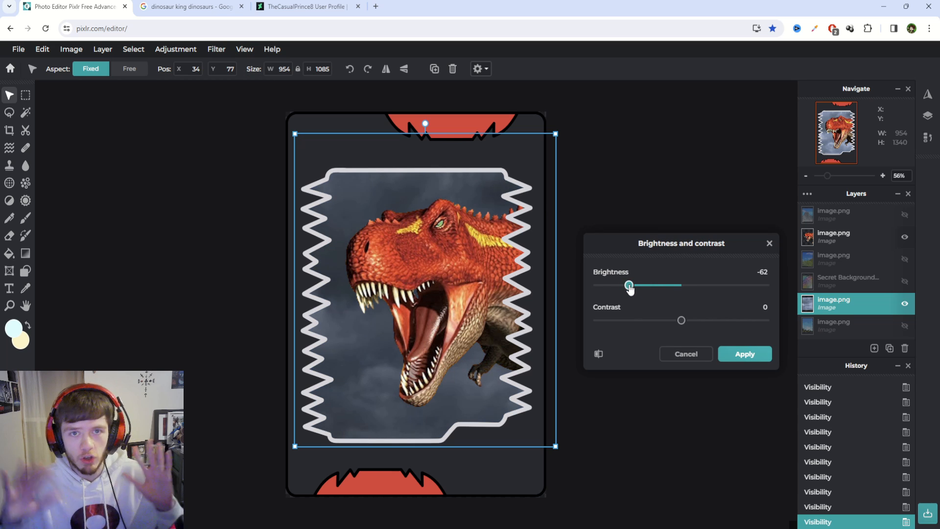
{"action": "left_click", "coordinate": [745, 353]}
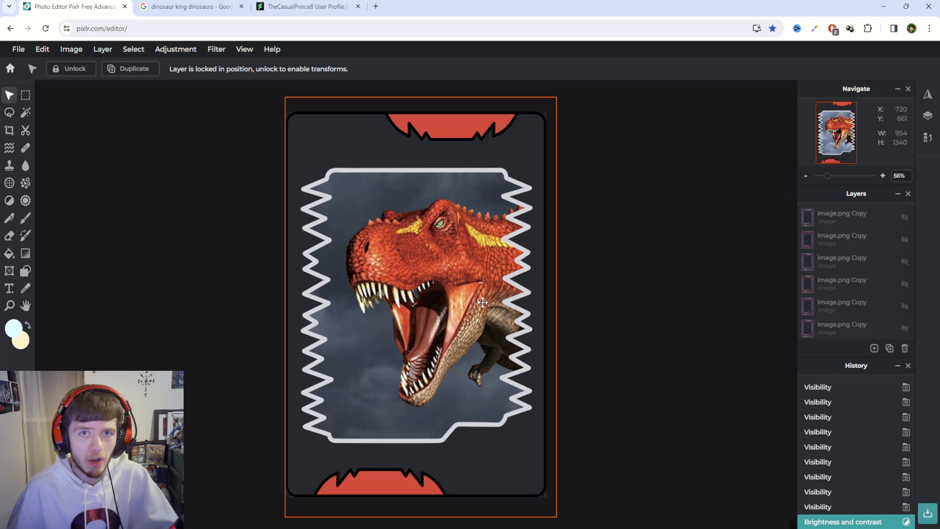
Step: Switch to the Google Images tab in the browser and search for "forest background"
{"action": "left_click", "coordinate": [191, 7]}
{"action": "scroll", "coordinate": [176, 80], "scroll_direction": "up", "scroll_amount": 3}
{"action": "left_click_drag", "start_coordinate": [174, 66], "coordinate": [32, 94]}
{"action": "type", "text": "forest ba"}
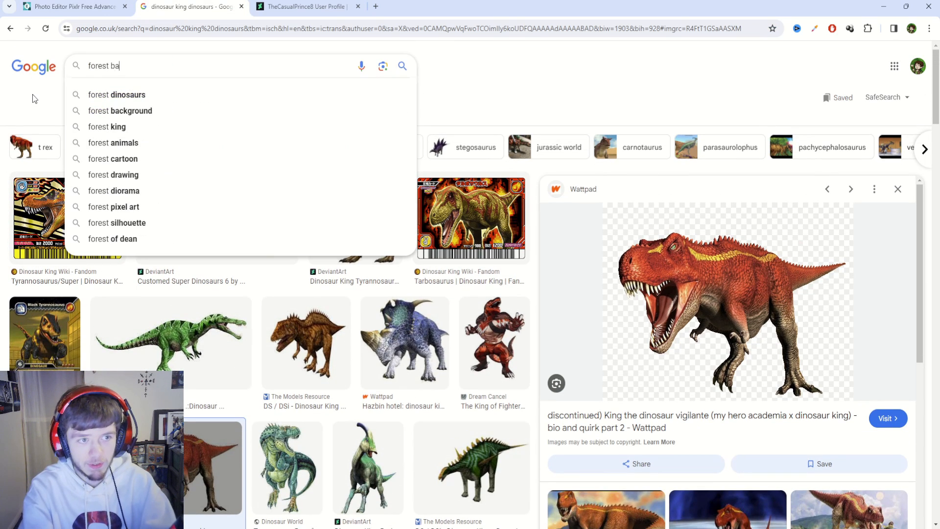
{"action": "type", "text": "c"}
{"action": "key", "text": "Down"}
{"action": "key", "text": "Return"}
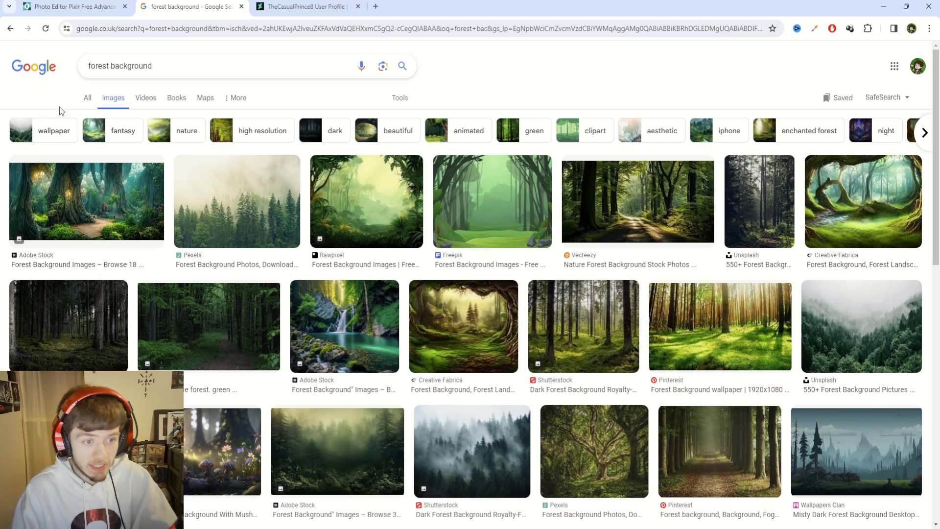
Step: Copy the misty pine forest photo from Pexels, paste it into the Pixlr card beneath the Tyrannosaurus layer, and scale it down
{"action": "left_click", "coordinate": [240, 202]}
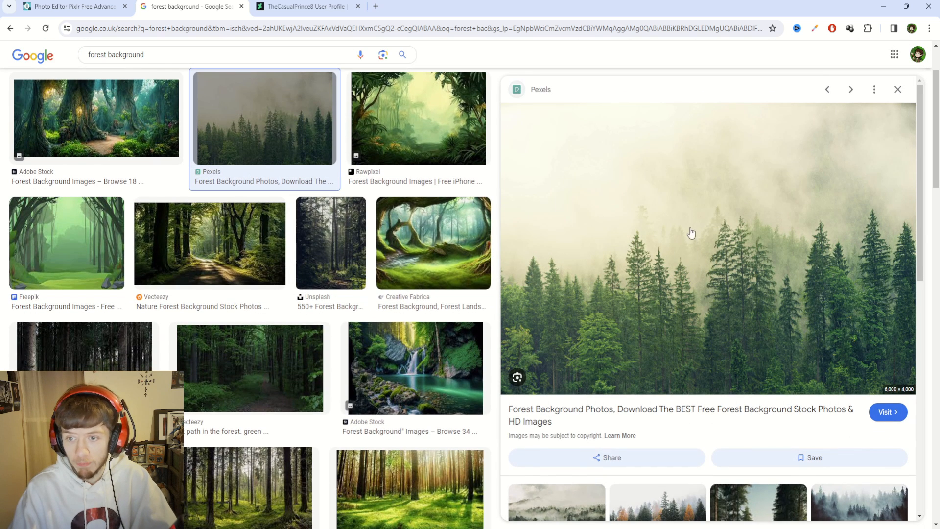
{"action": "key", "text": "ctrl+1"}
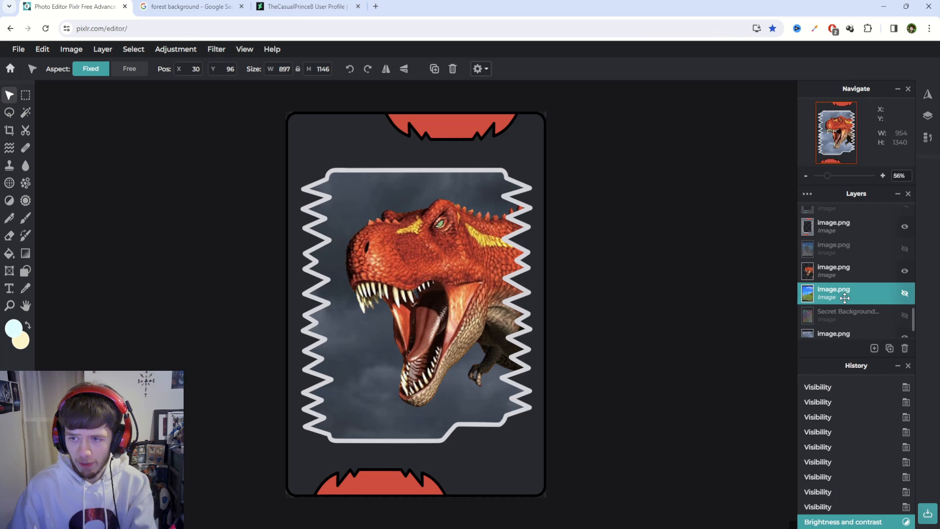
{"action": "key", "text": "ctrl+v"}
{"action": "scroll", "coordinate": [139, 204], "scroll_direction": "down", "scroll_amount": 5}
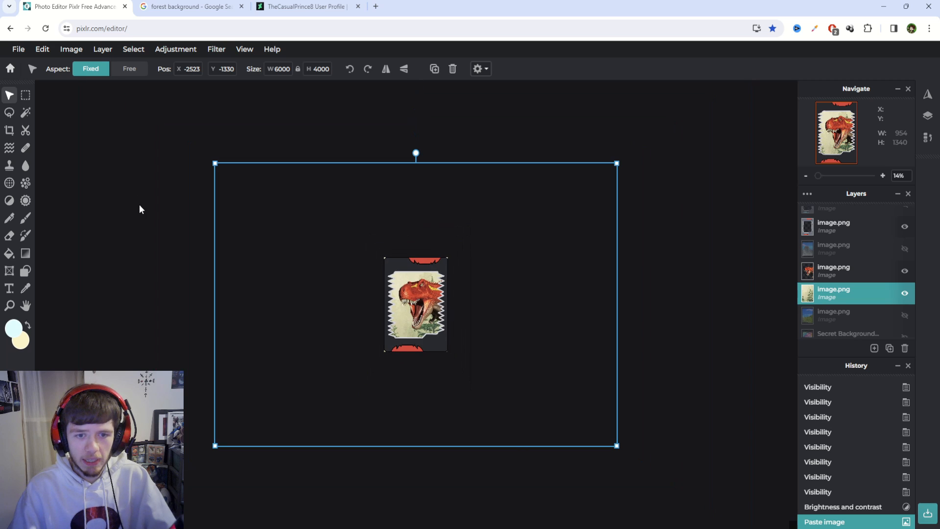
{"action": "left_click_drag", "start_coordinate": [213, 167], "coordinate": [385, 290]}
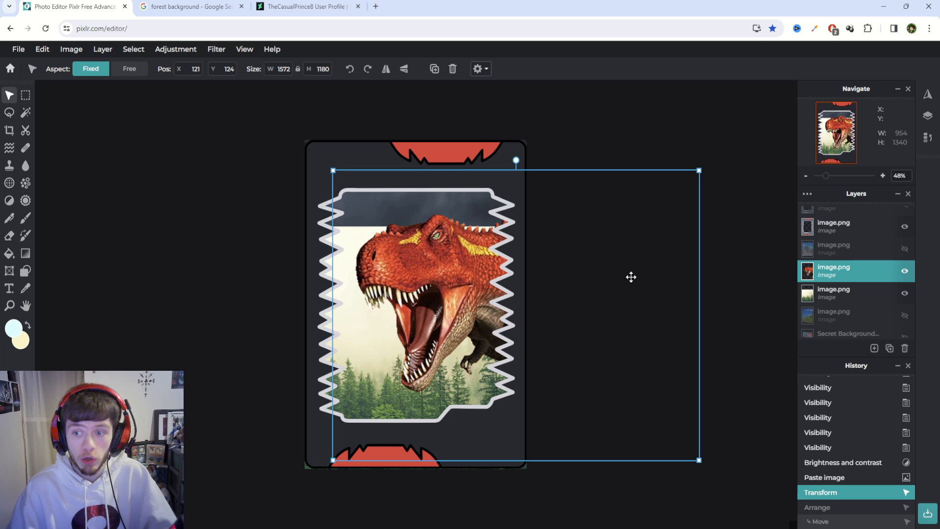
Step: Lock the Tyrannosaurus layer in its layer settings
{"action": "left_click", "coordinate": [831, 273]}
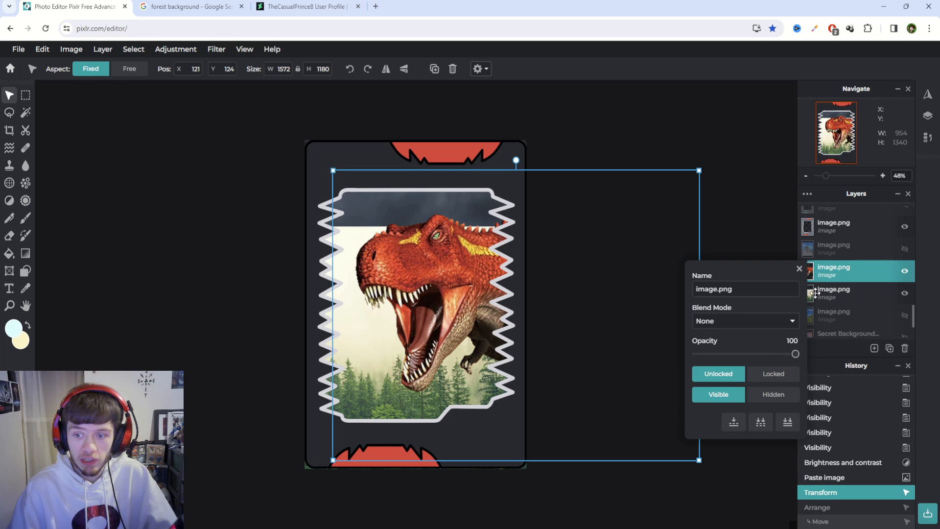
{"action": "left_click", "coordinate": [769, 381]}
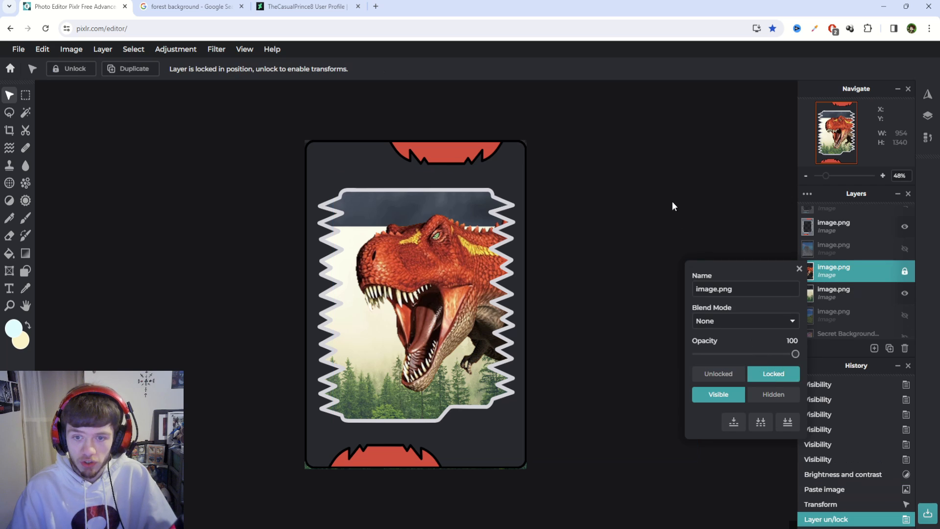
{"action": "left_click", "coordinate": [675, 206]}
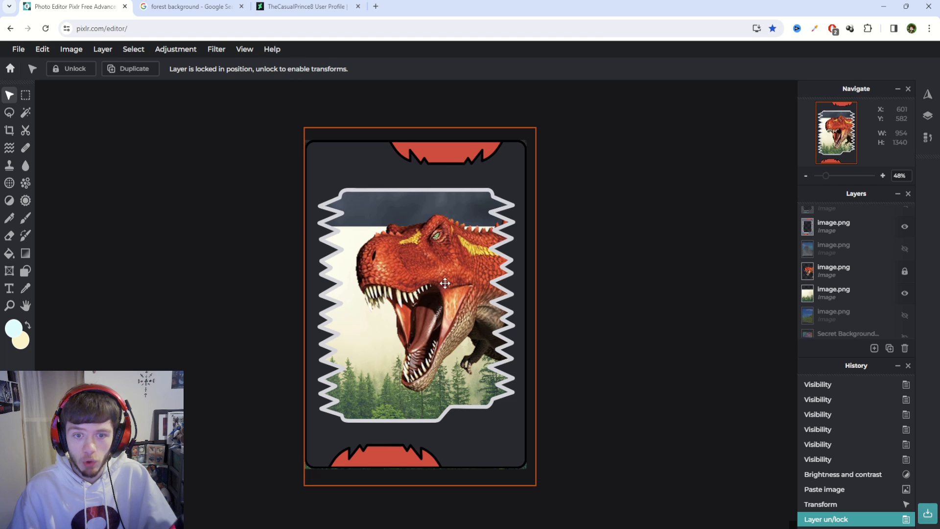
Step: Resize the forest background to 1681 x 1121 and move it to X -143, Y 154 to fill the card's picture window
{"action": "left_click", "coordinate": [593, 248]}
{"action": "left_click_drag", "start_coordinate": [658, 226], "coordinate": [697, 178]}
{"action": "left_click_drag", "start_coordinate": [636, 296], "coordinate": [603, 275]}
Step: Blur the forest background layer with the Blur filter at an amount of 38
{"action": "left_click", "coordinate": [216, 49]}
{"action": "mouse_move", "coordinate": [238, 86]}
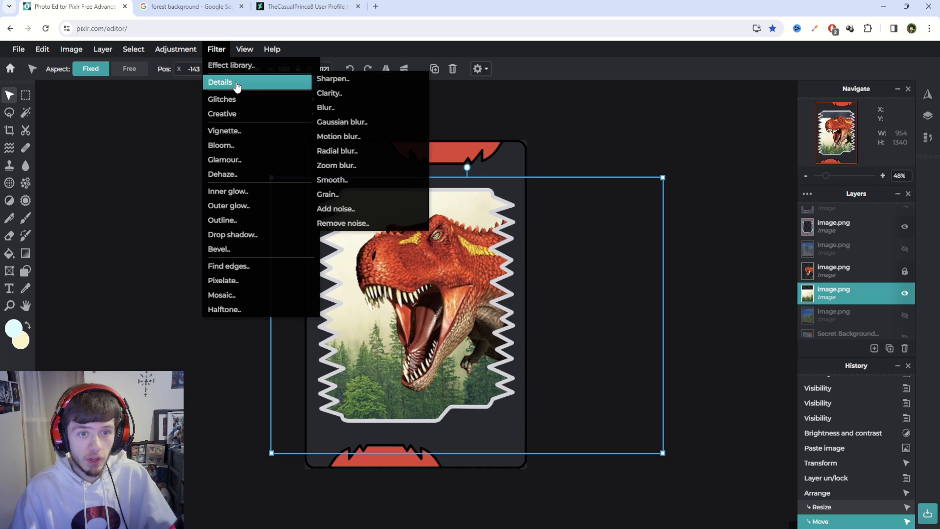
{"action": "left_click", "coordinate": [338, 108]}
{"action": "left_click_drag", "start_coordinate": [595, 289], "coordinate": [662, 291]}
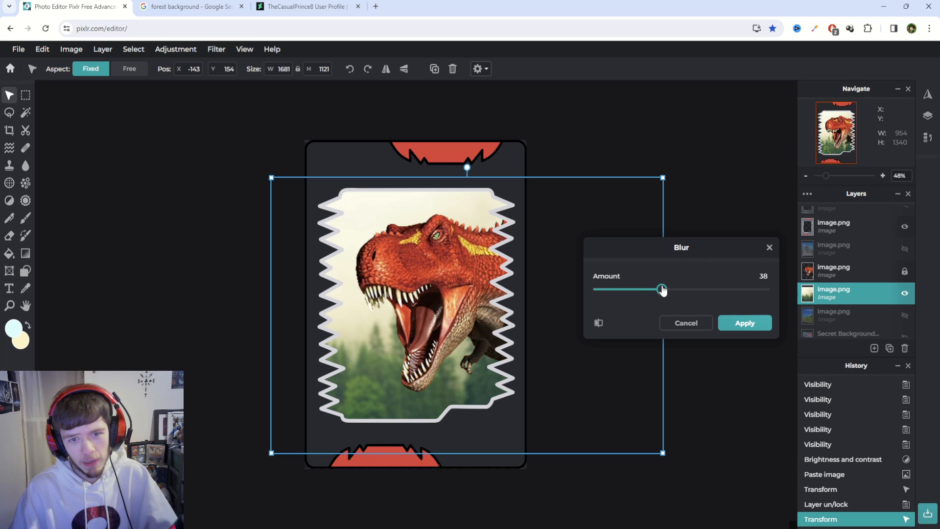
{"action": "left_click", "coordinate": [735, 325]}
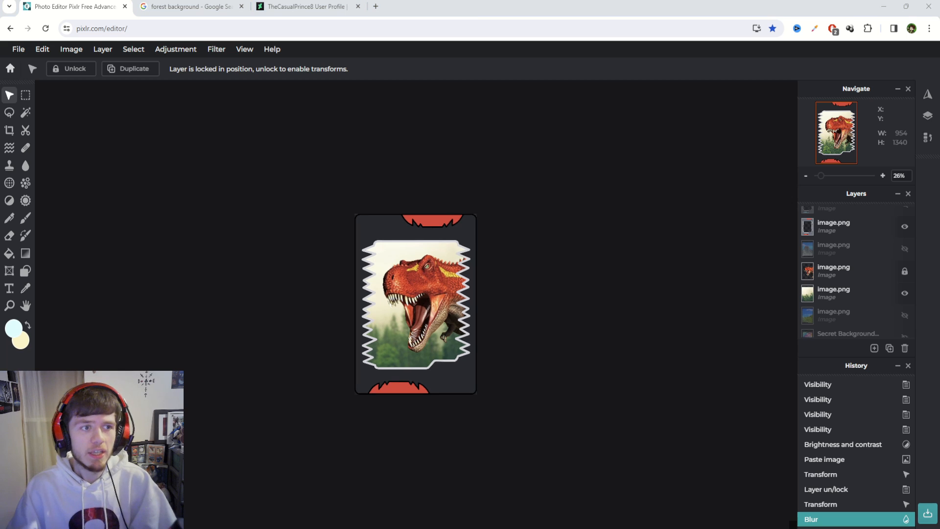
{"action": "left_click", "coordinate": [18, 49]}
{"action": "left_click", "coordinate": [50, 141]}
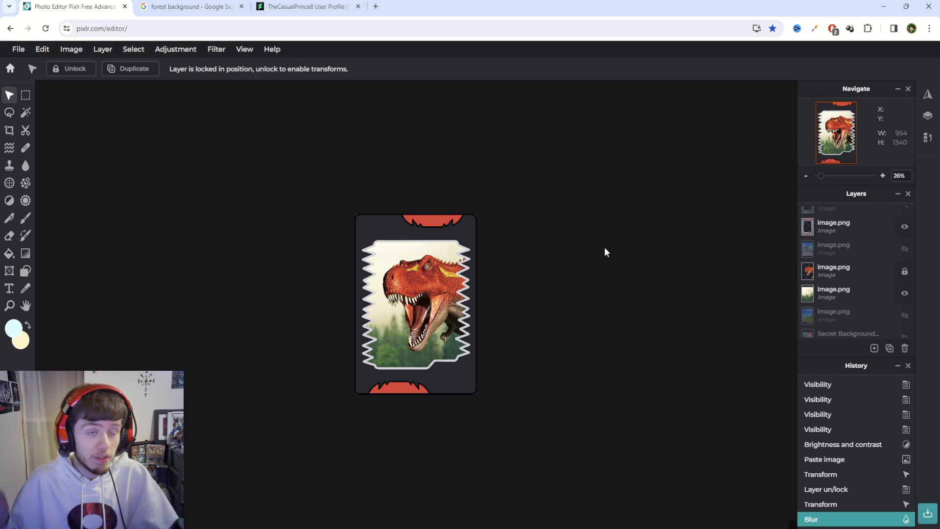
{"action": "scroll", "coordinate": [733, 324], "scroll_direction": "up", "scroll_amount": 1}
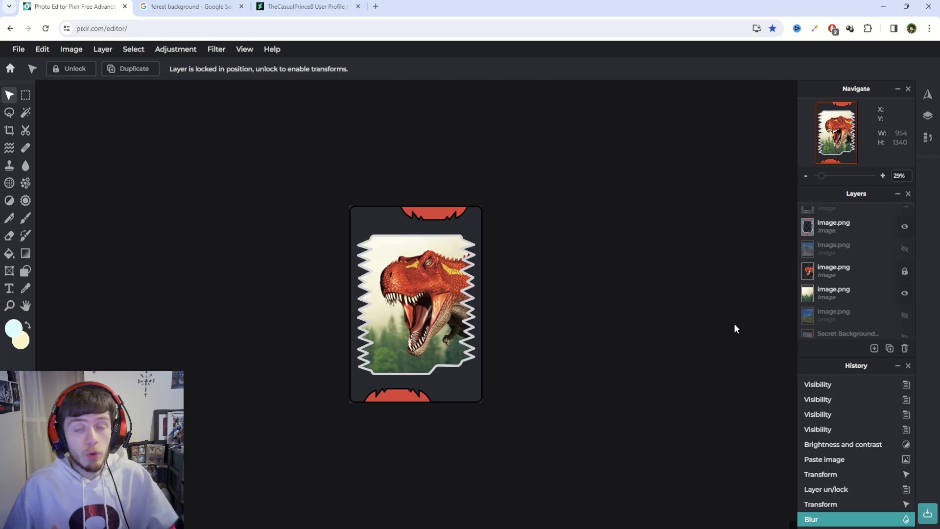